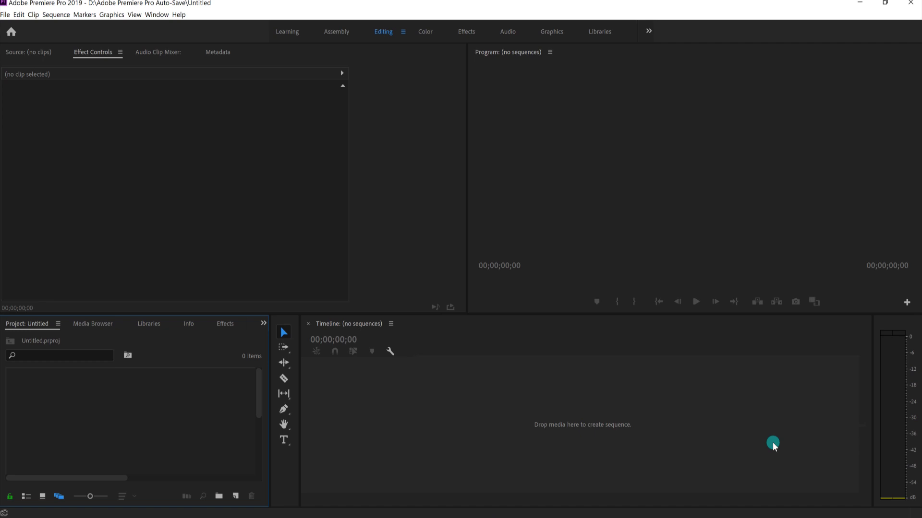
Start a new sequence from the Project panel's New Item menu
click(773, 442)
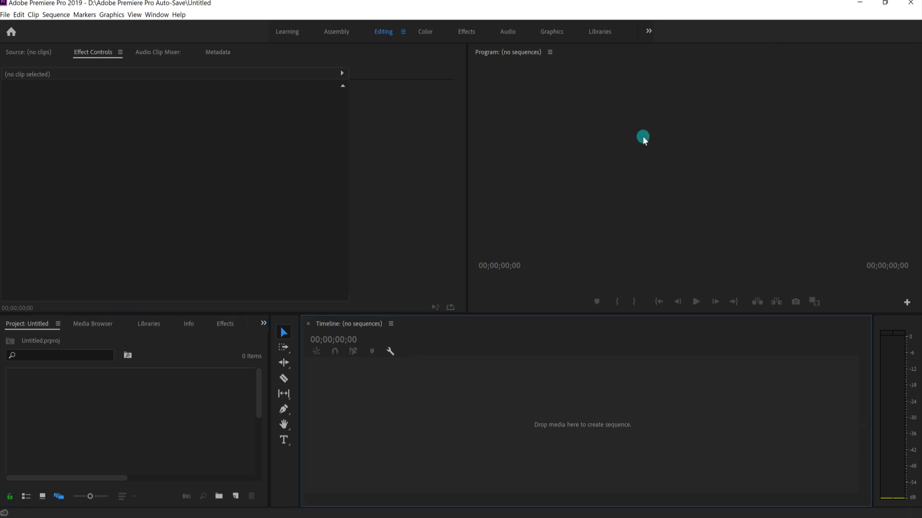
click(557, 151)
click(411, 176)
click(472, 401)
click(570, 194)
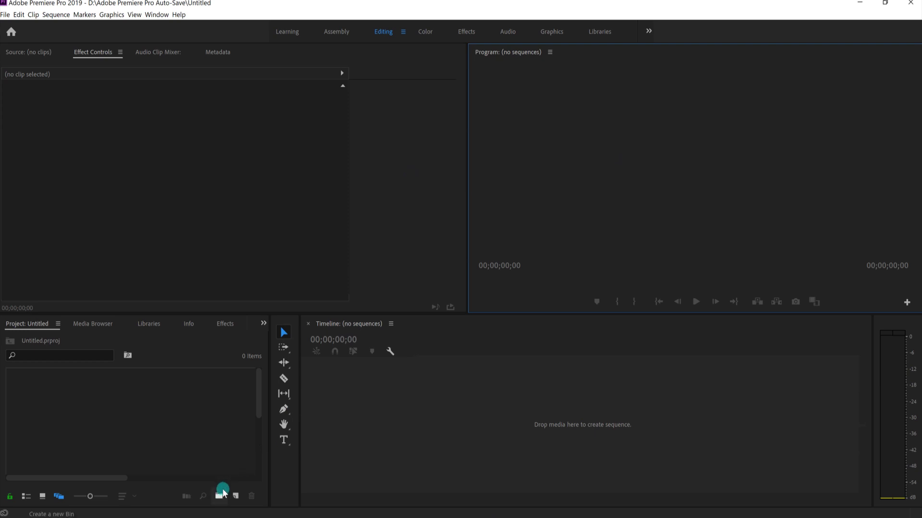
click(235, 496)
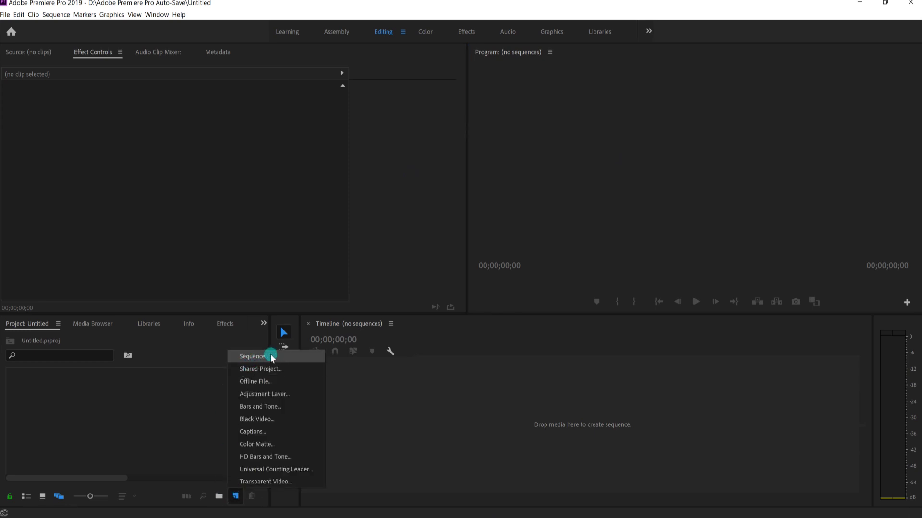
click(254, 357)
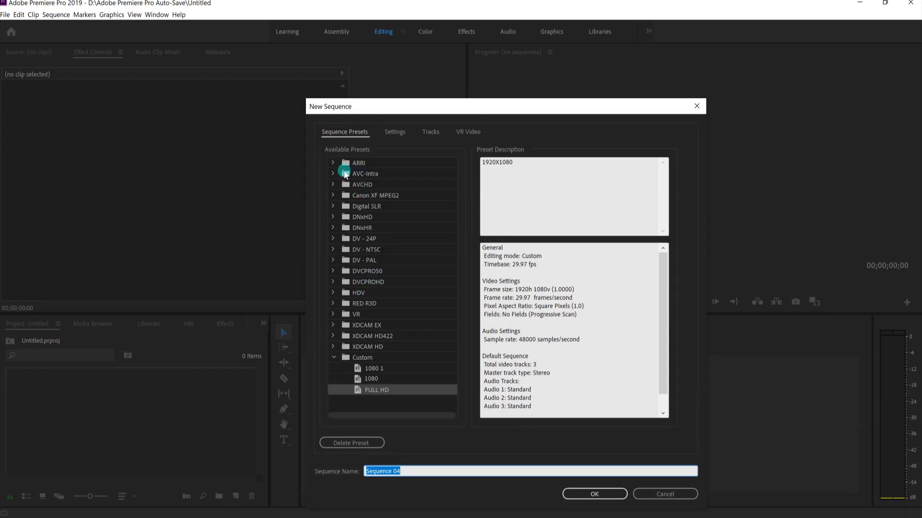
Choose the ARRI 1080p 29.97 preset and confirm to create Sequence 04
click(332, 164)
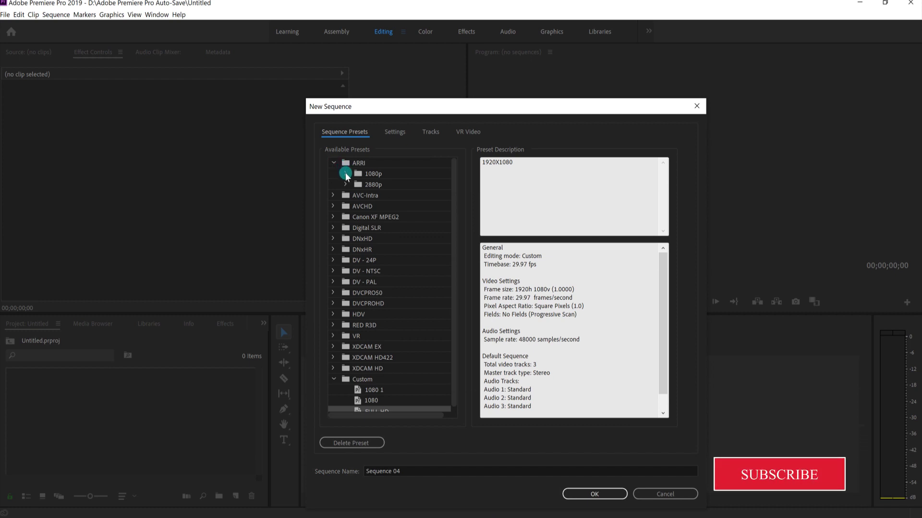
click(345, 173)
click(387, 222)
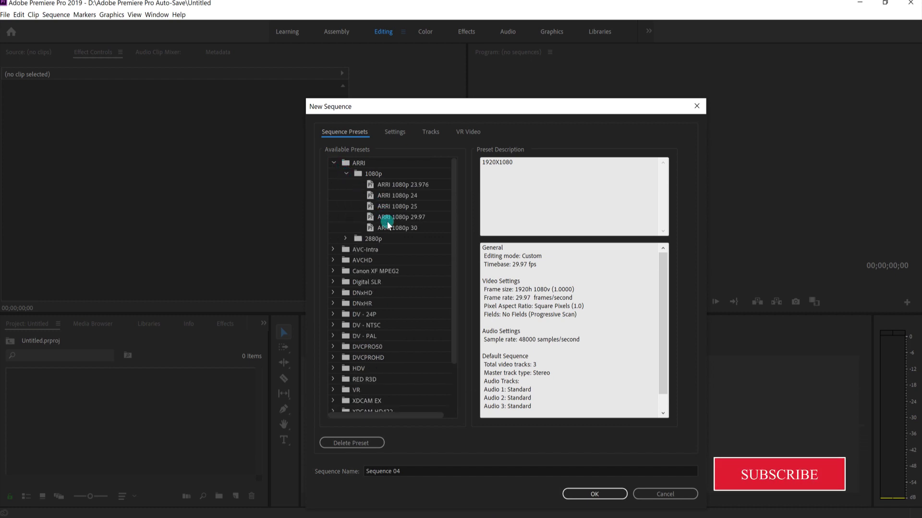
click(416, 220)
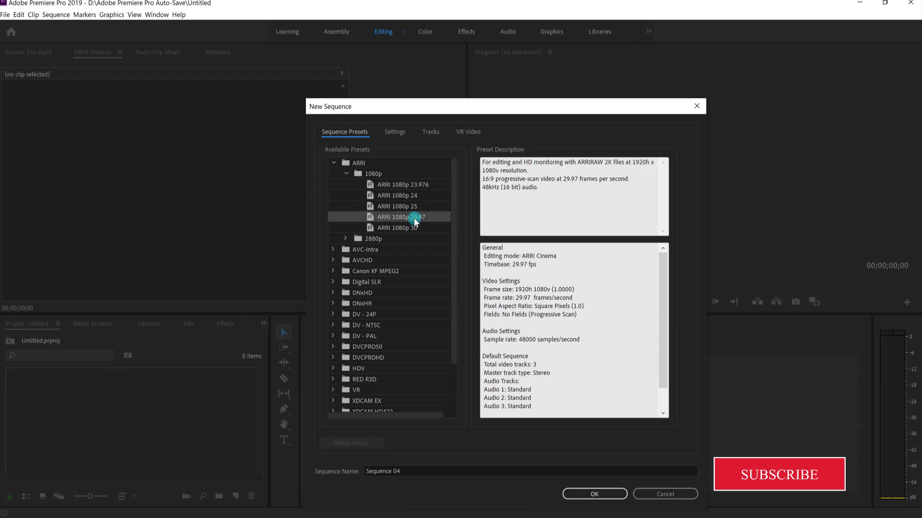
click(590, 494)
click(568, 275)
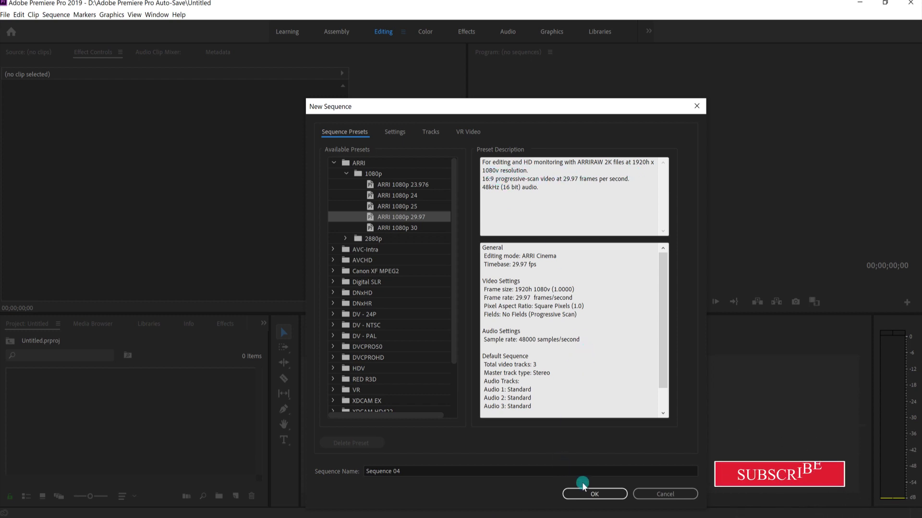
click(595, 495)
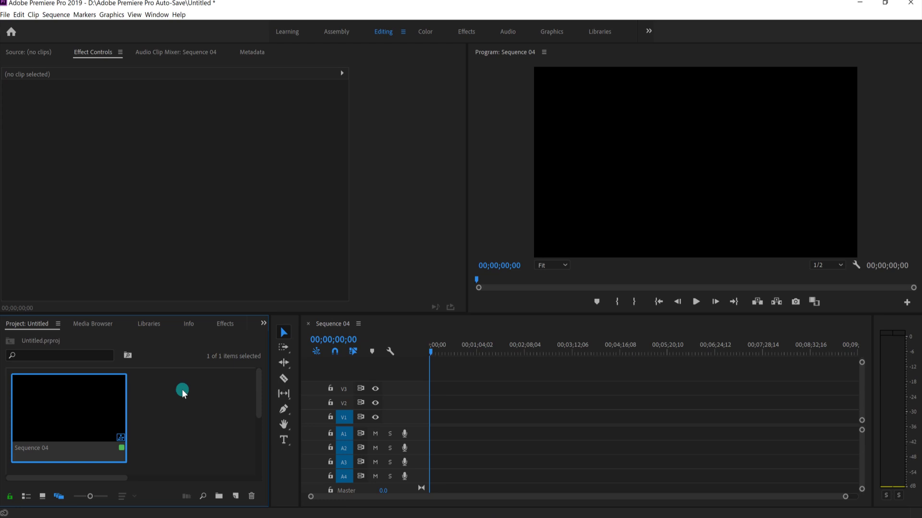
click(187, 409)
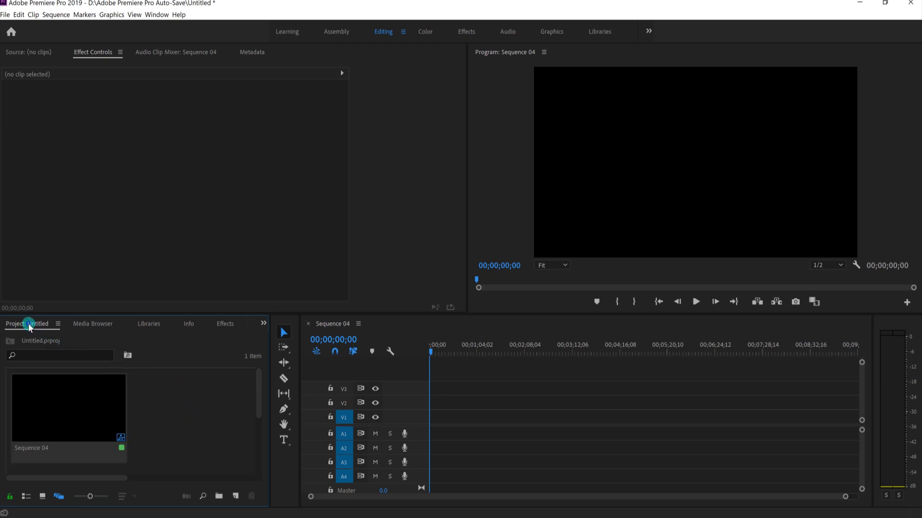
Import 모스크.mp4 from the season folder into the Project panel
double_click(181, 413)
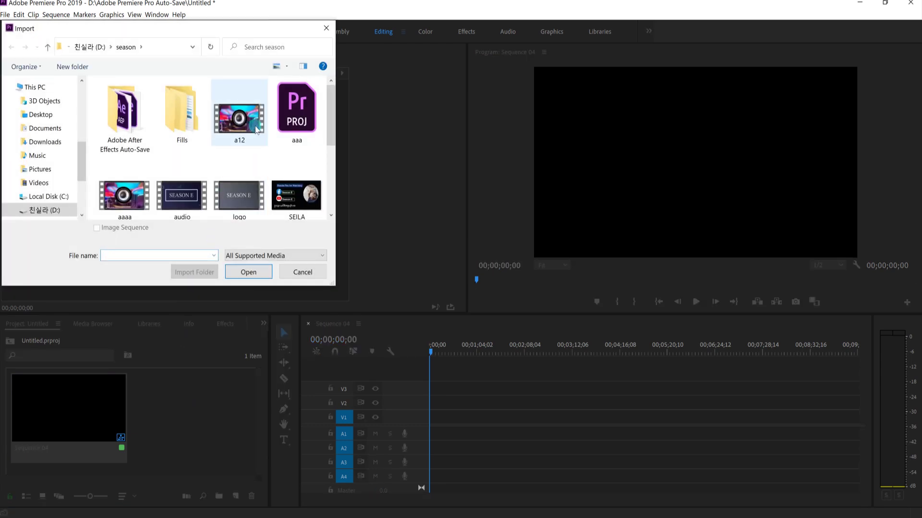
scroll(268, 132, down, 3)
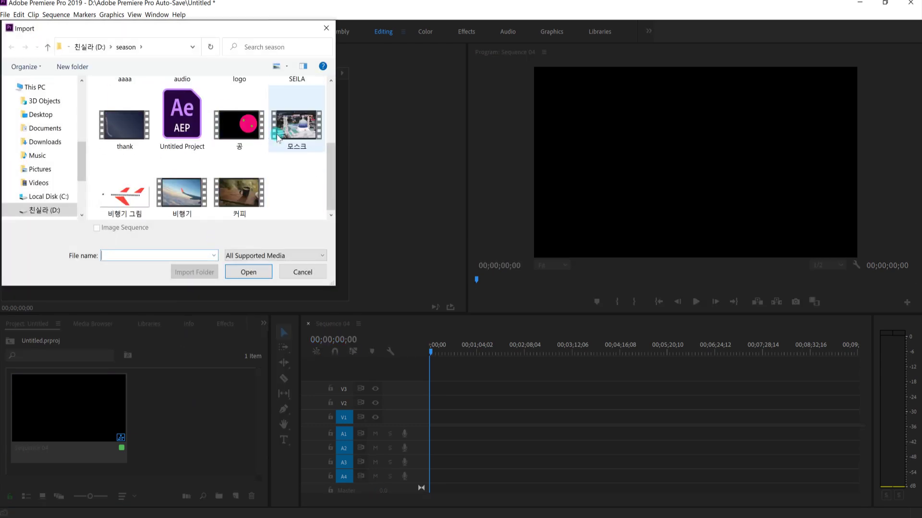
click(288, 156)
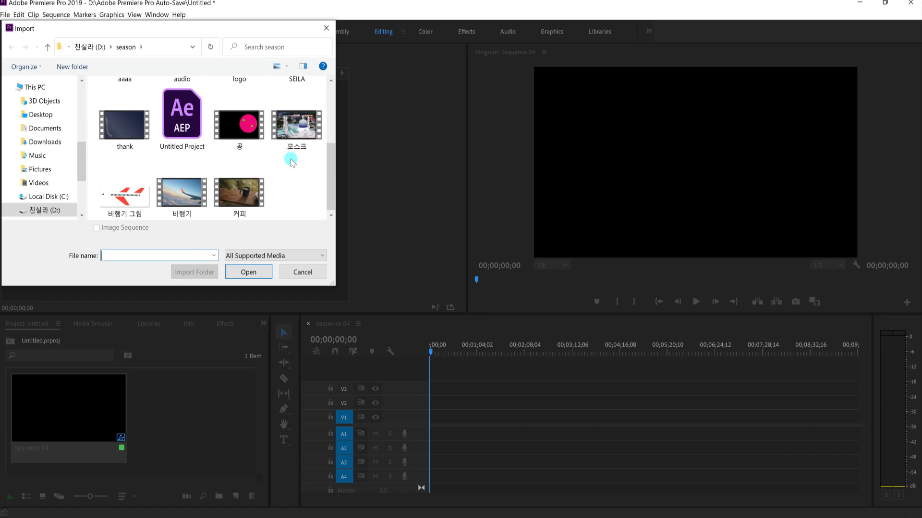
click(295, 128)
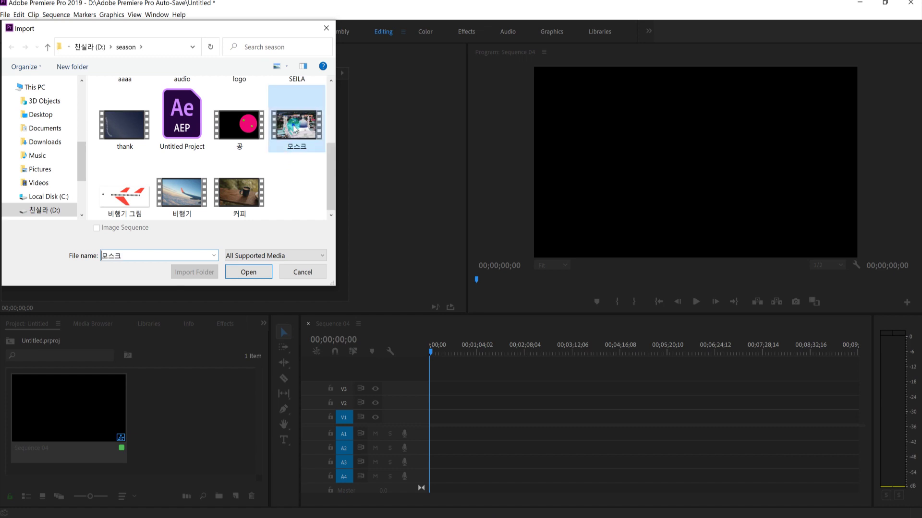
click(247, 273)
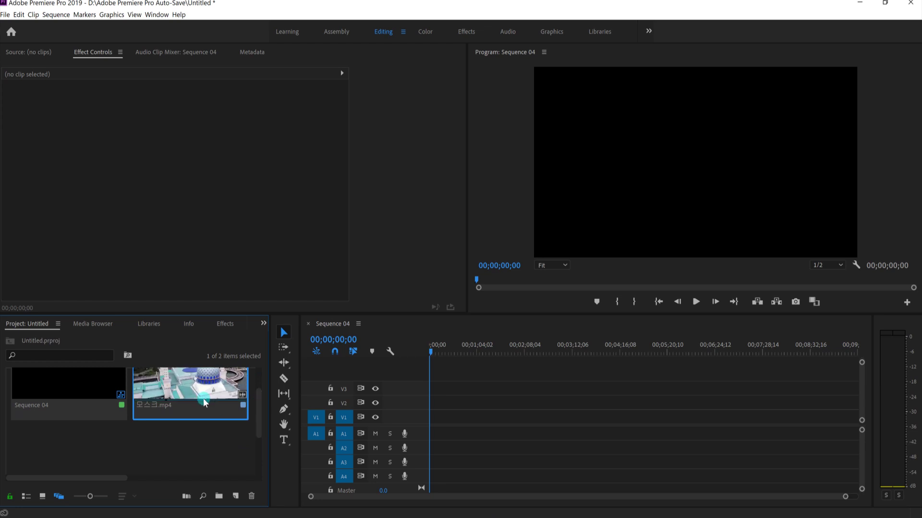
Place 모스크.mp4 on V1 at 00;00;00;00, zoom the timeline and select the clip
drag(186, 409, 427, 425)
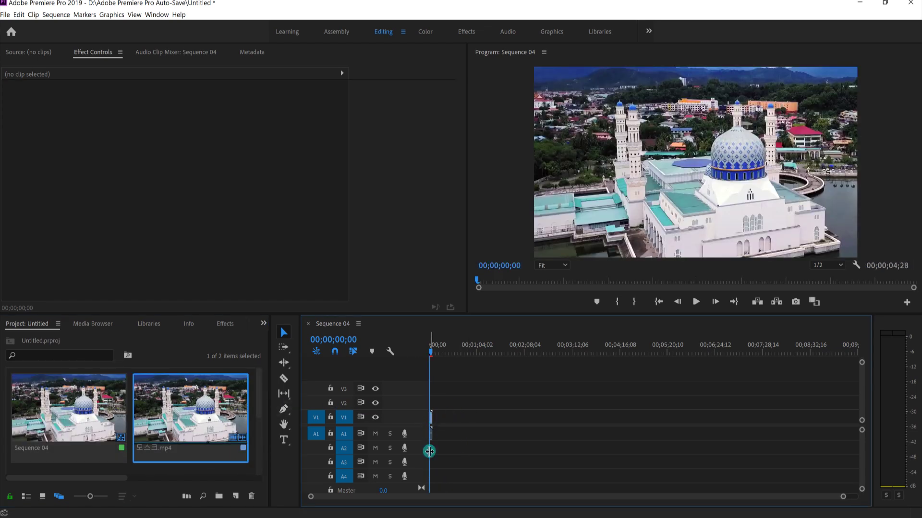
mouse_move(842, 497)
mouse_down()
mouse_move(684, 511)
mouse_move(594, 506)
mouse_up()
click(348, 508)
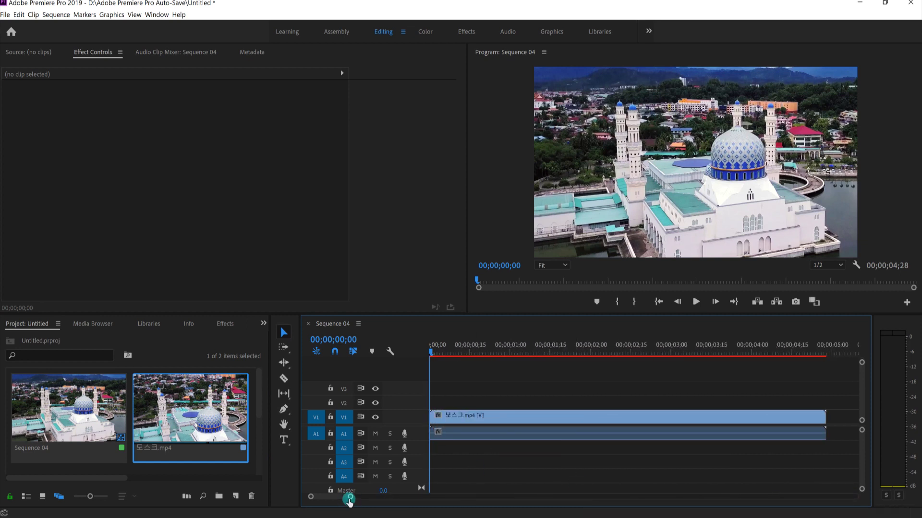
drag(349, 501, 376, 499)
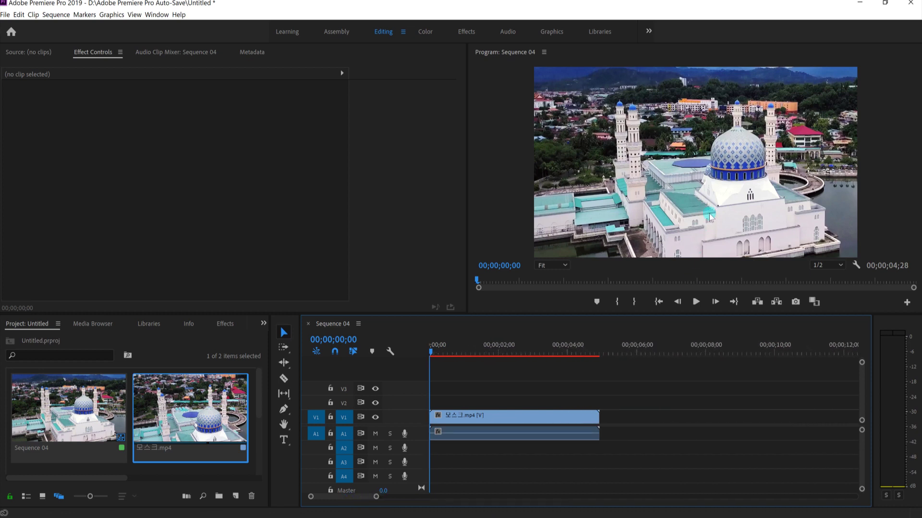
click(500, 415)
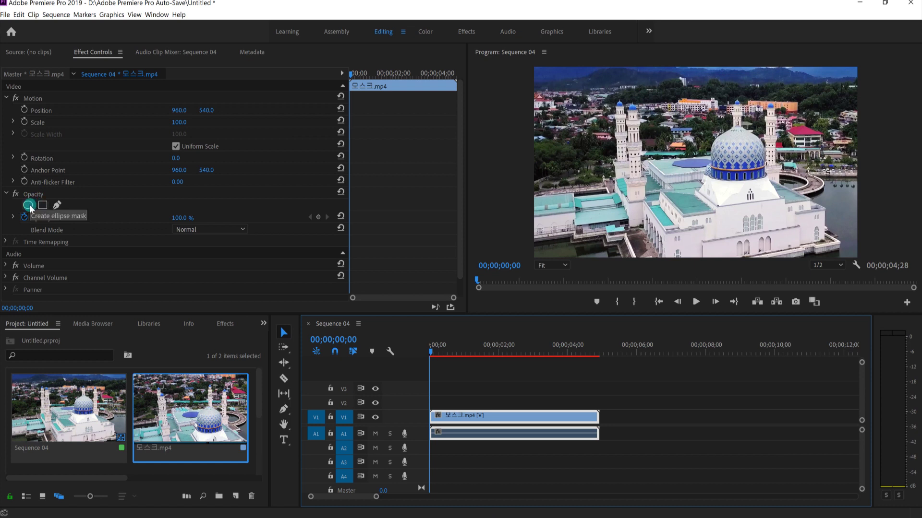
Add an ellipse opacity mask and shape it into a circle centred on the blue dome
click(29, 206)
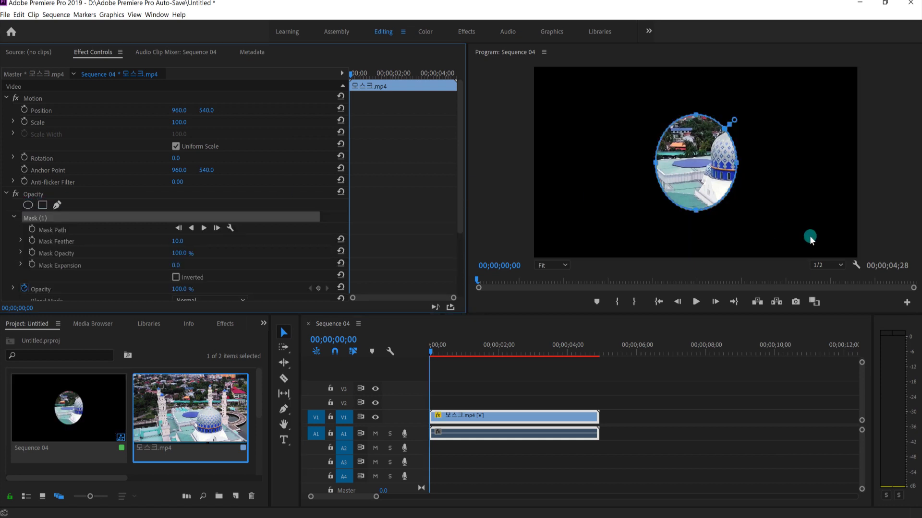
click(47, 229)
click(30, 218)
click(703, 162)
mouse_move(702, 162)
mouse_down()
mouse_move(758, 175)
mouse_move(746, 187)
mouse_up()
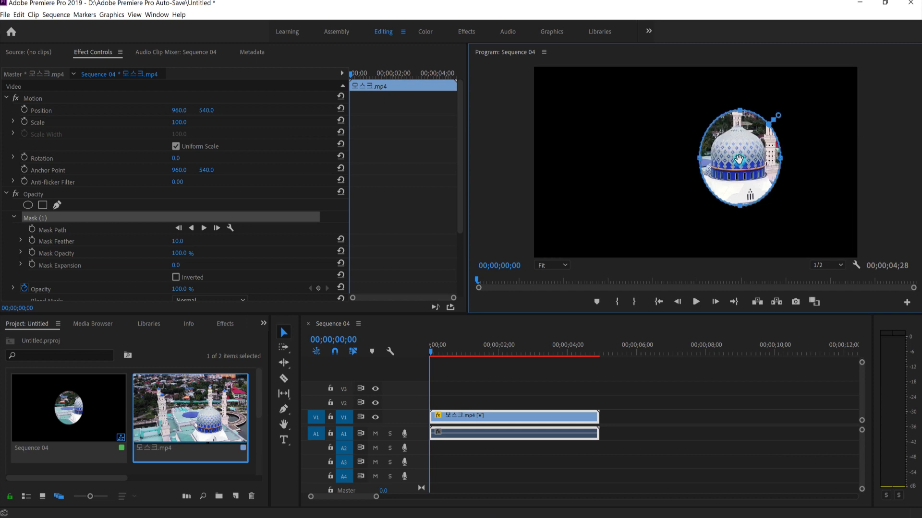
drag(740, 209, 739, 226)
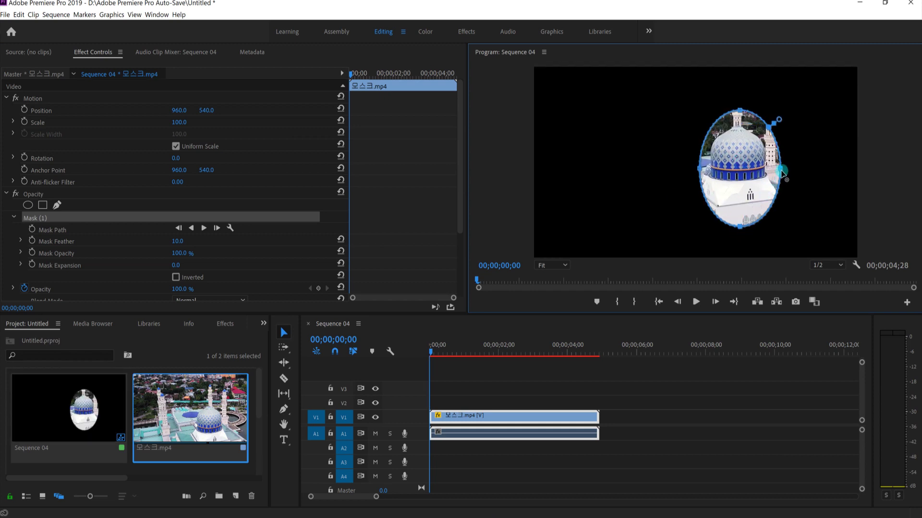
drag(785, 170, 804, 168)
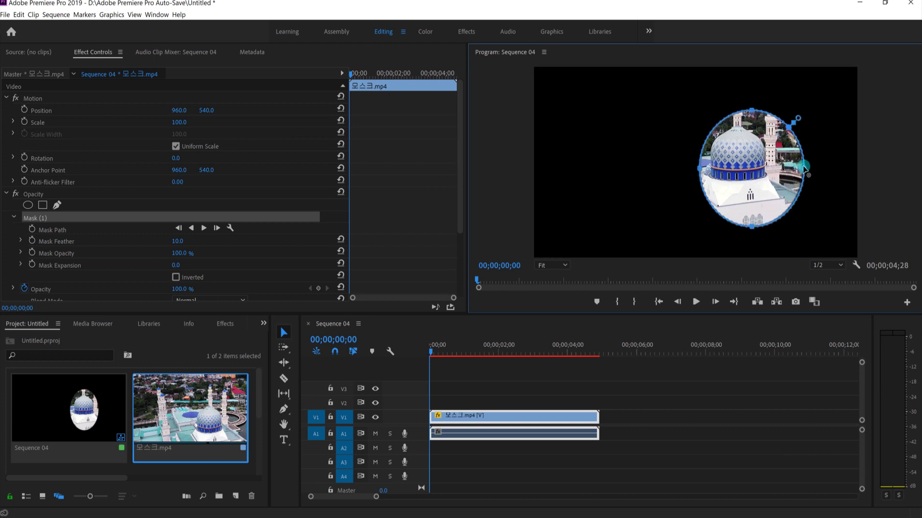
drag(748, 174, 736, 171)
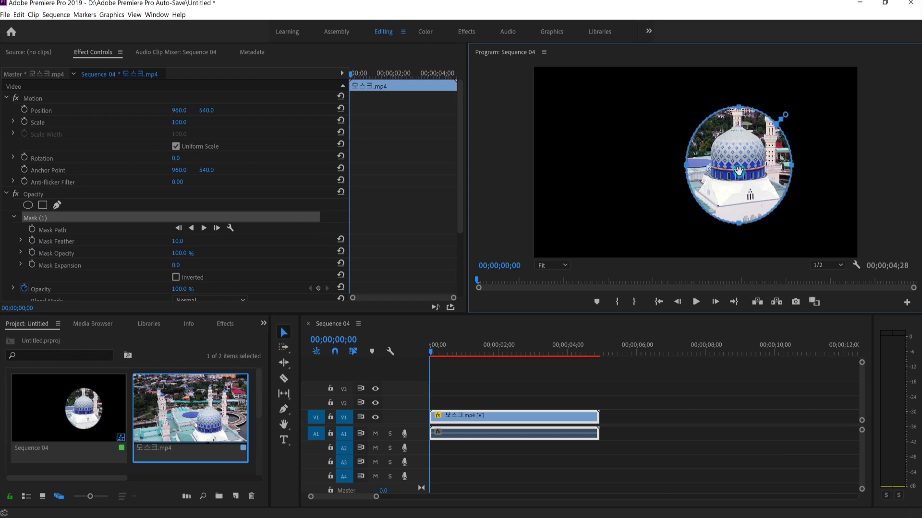
drag(736, 171, 738, 168)
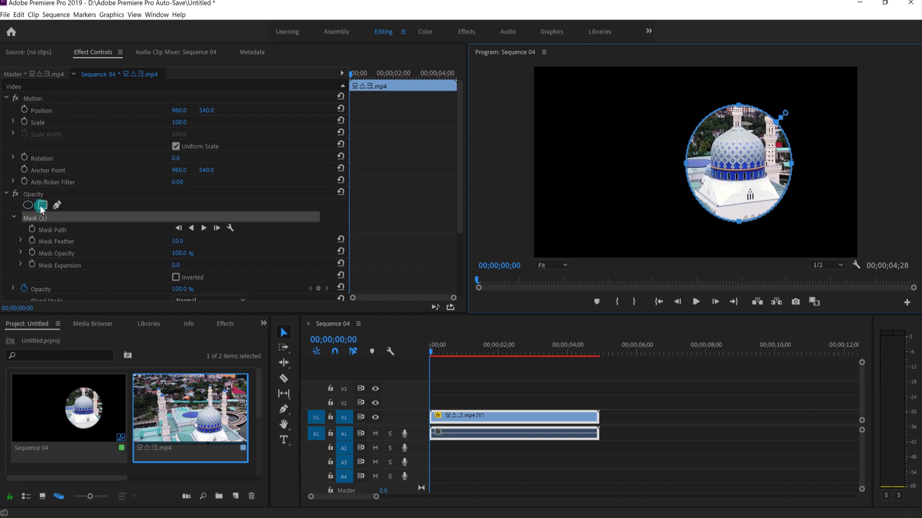
Add a rectangle mask and reshape it to frame the upper-left minaret area
click(42, 207)
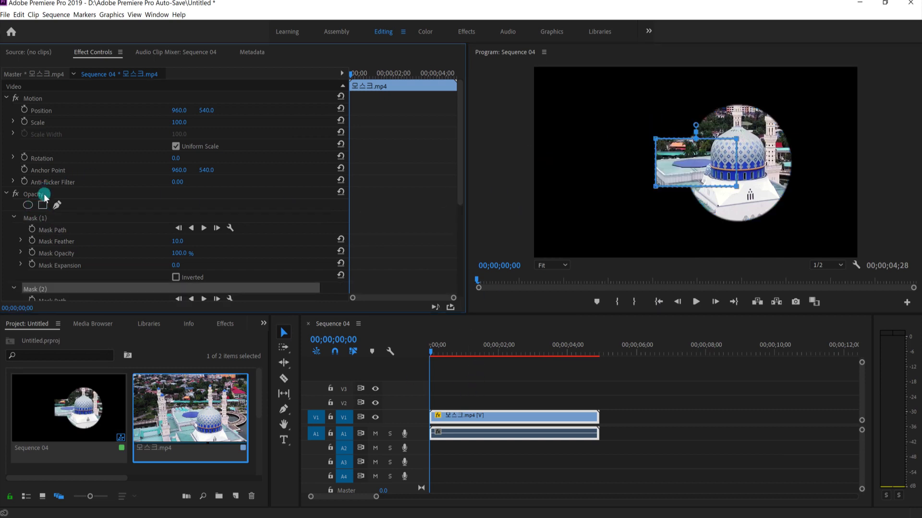
mouse_move(679, 158)
mouse_down()
mouse_move(580, 118)
mouse_move(591, 115)
mouse_up()
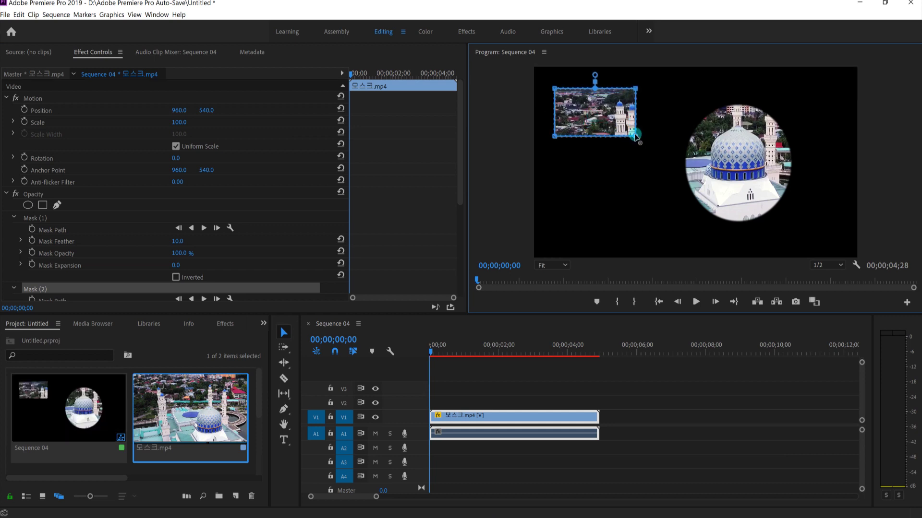
drag(635, 136, 650, 140)
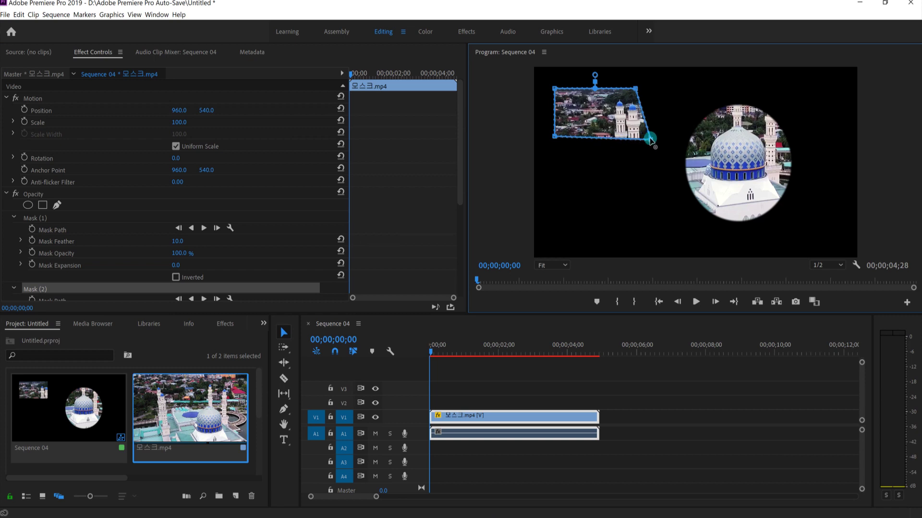
drag(650, 140, 639, 154)
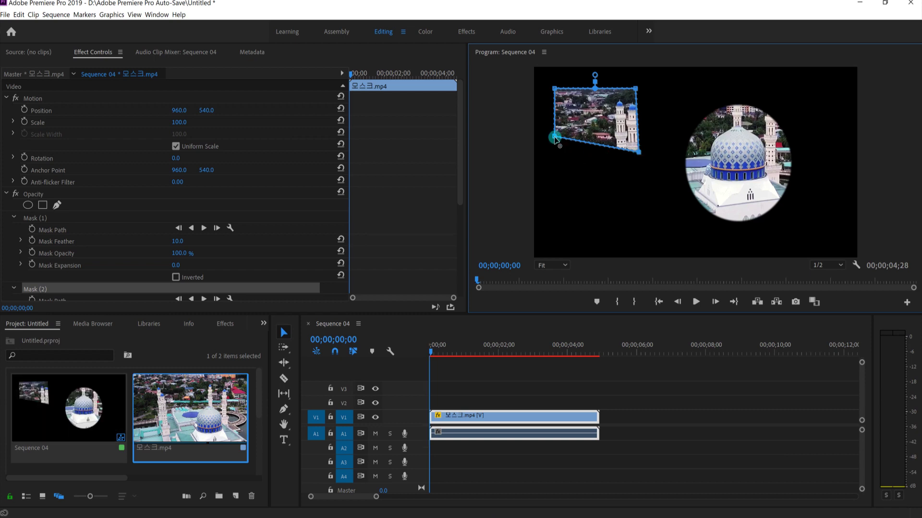
drag(557, 148, 554, 159)
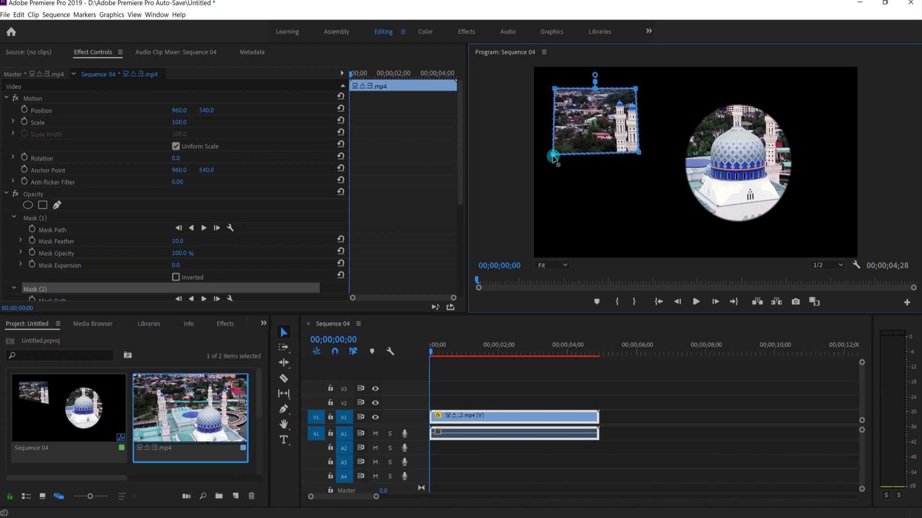
drag(553, 156, 556, 159)
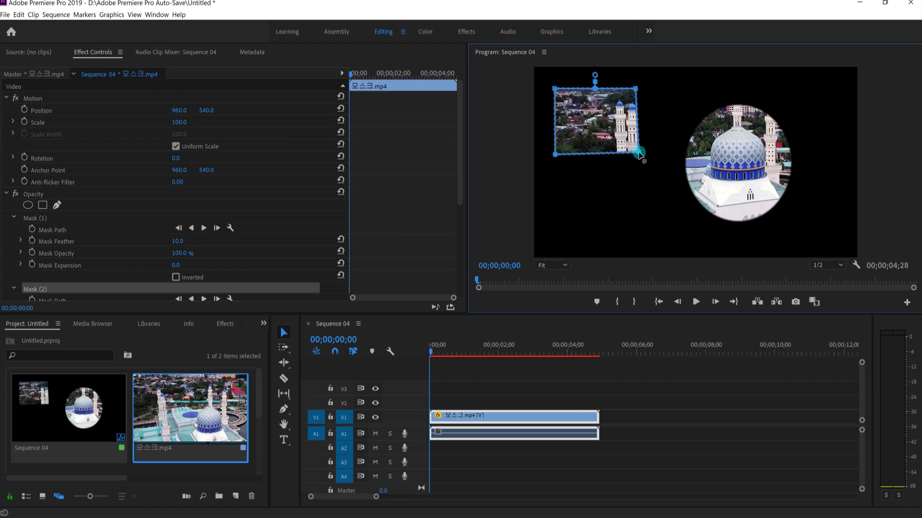
drag(637, 155, 638, 156)
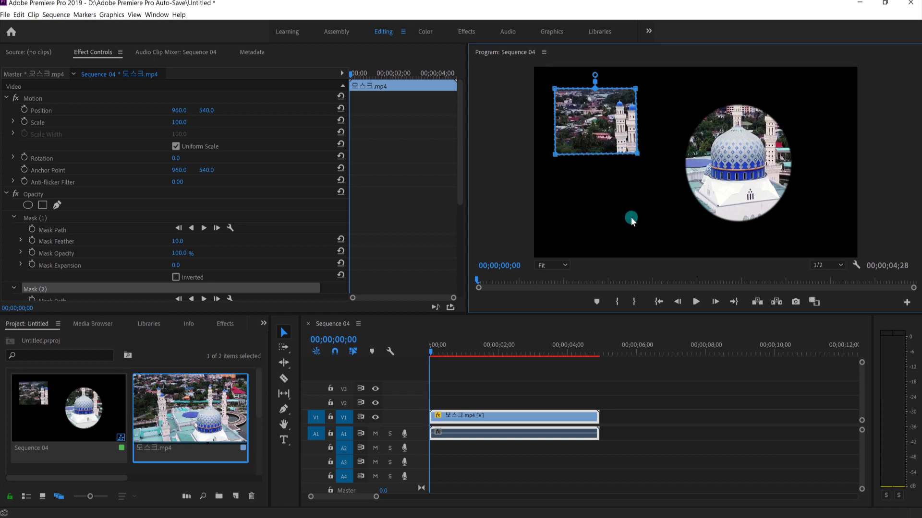
click(541, 384)
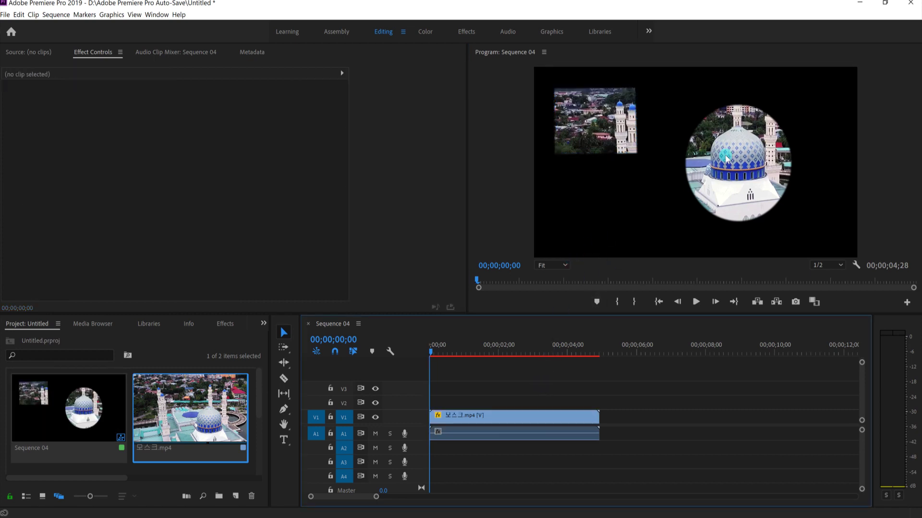
Preview the masks, then move the mosque clip from V1 up to V2
click(694, 303)
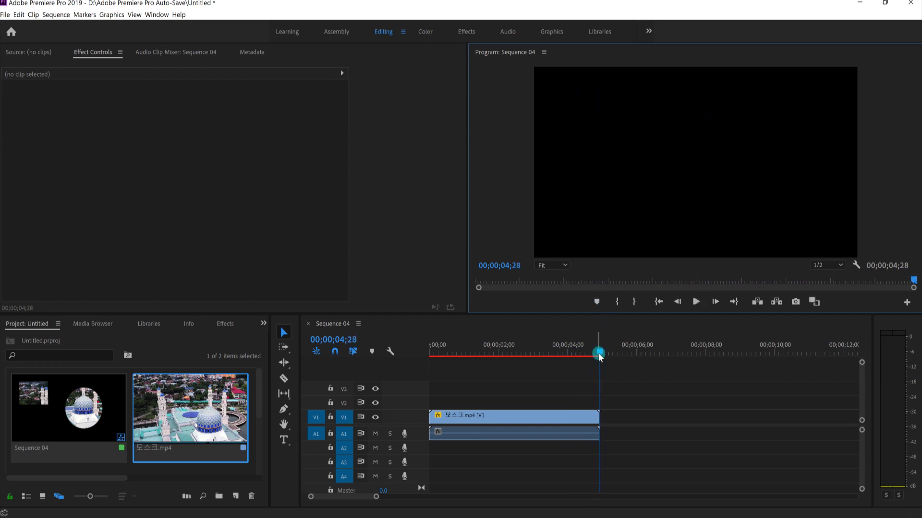
drag(599, 352, 462, 375)
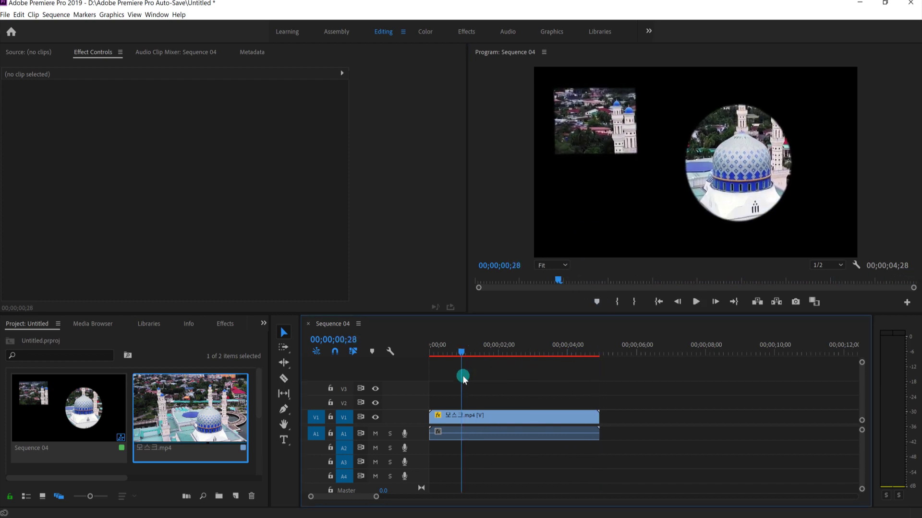
click(494, 416)
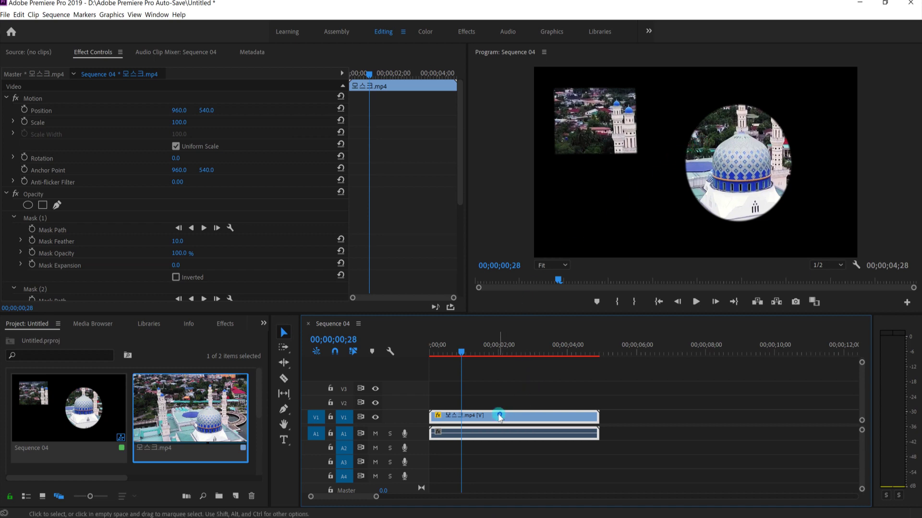
drag(500, 416, 499, 402)
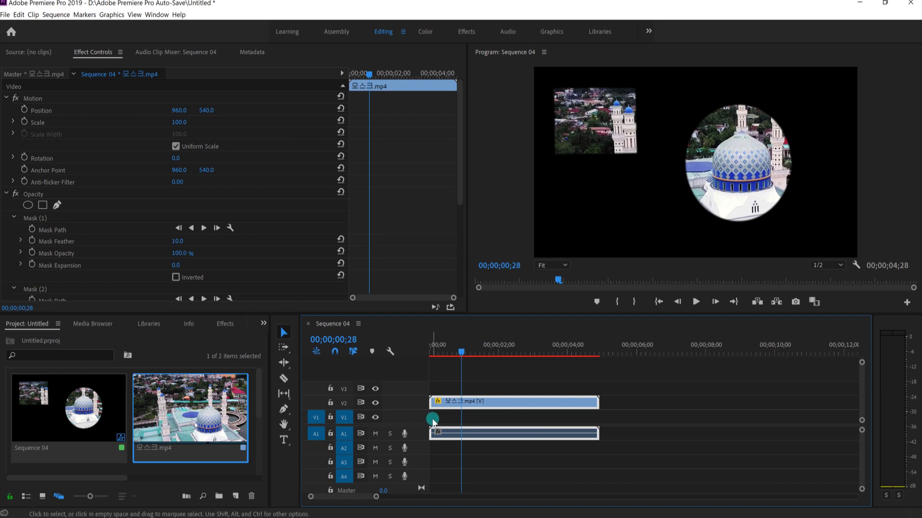
click(509, 416)
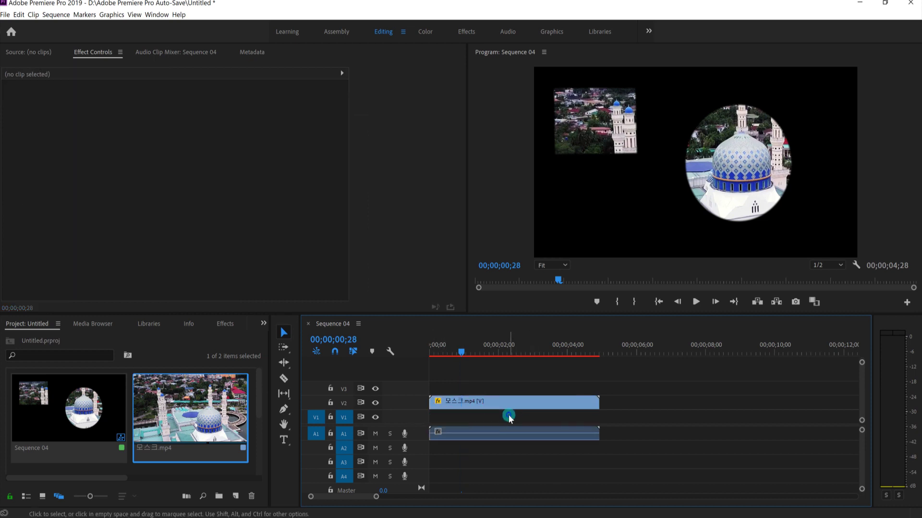
click(444, 406)
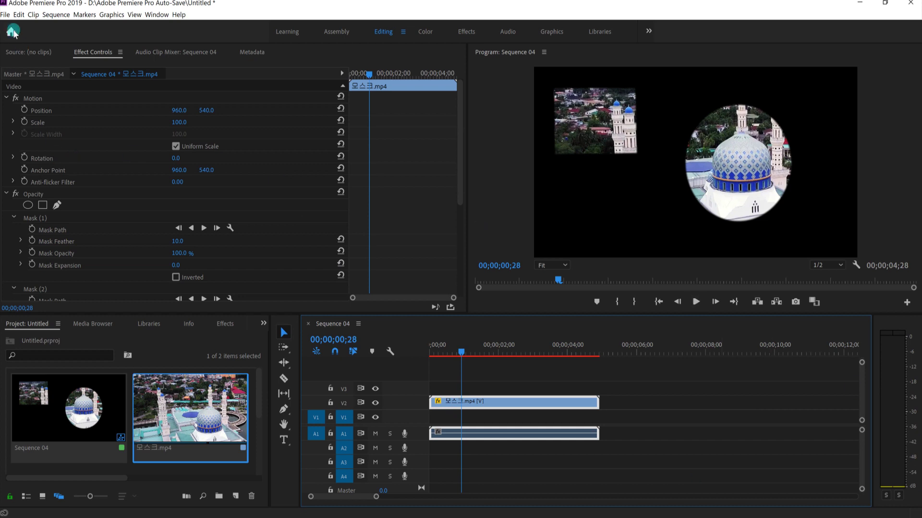
Create a new 1920×1080 legacy title named Title 01
click(5, 15)
mouse_move(13, 27)
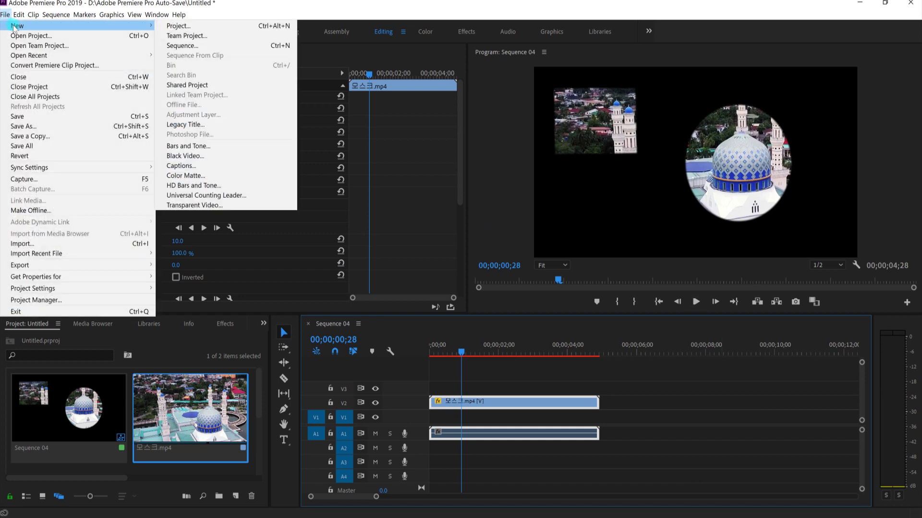
click(202, 125)
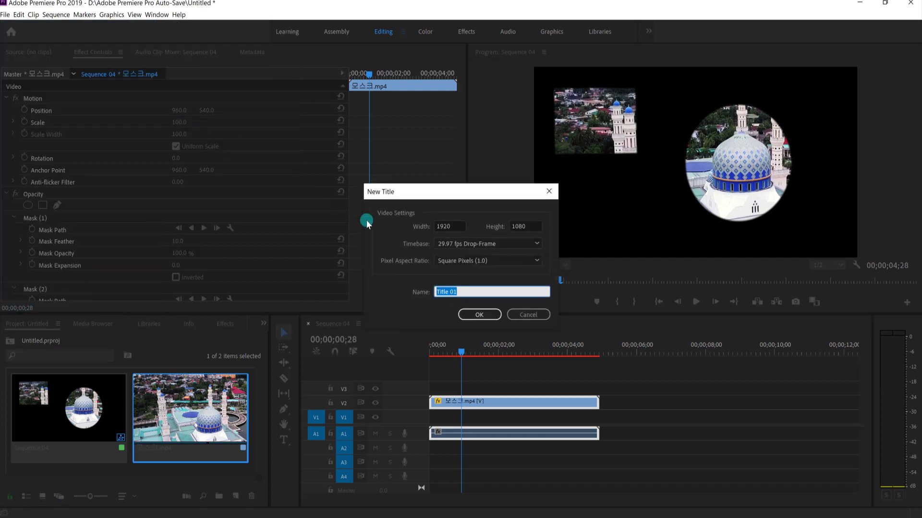
click(479, 314)
click(471, 314)
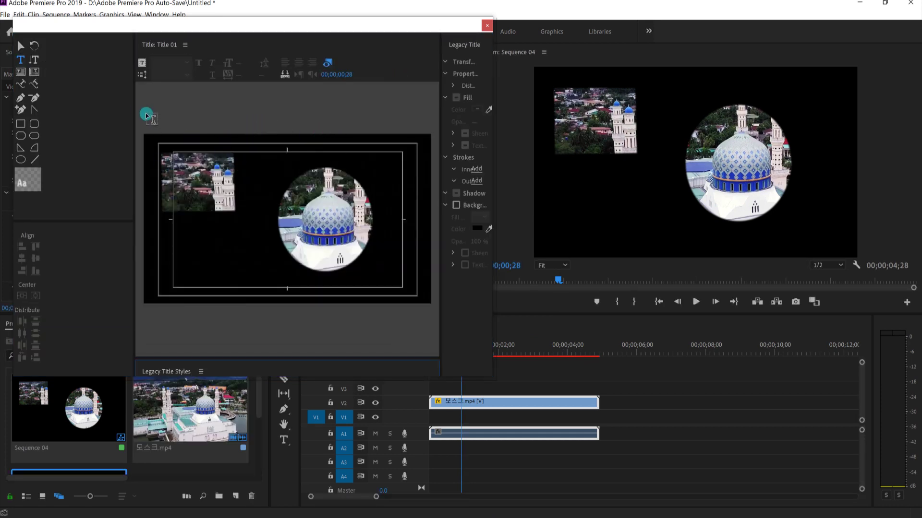
Enable the title's Background and set its fill type to Linear Gradient
drag(136, 106, 61, 114)
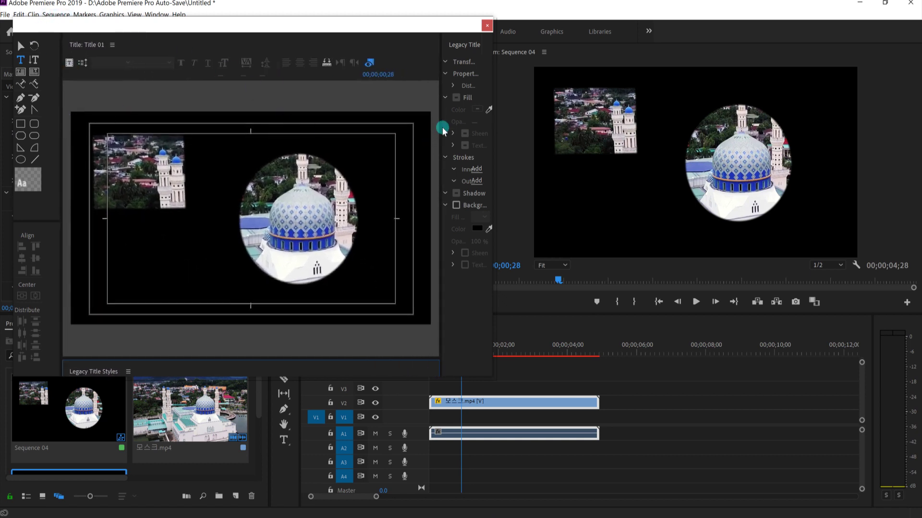
drag(442, 128, 382, 126)
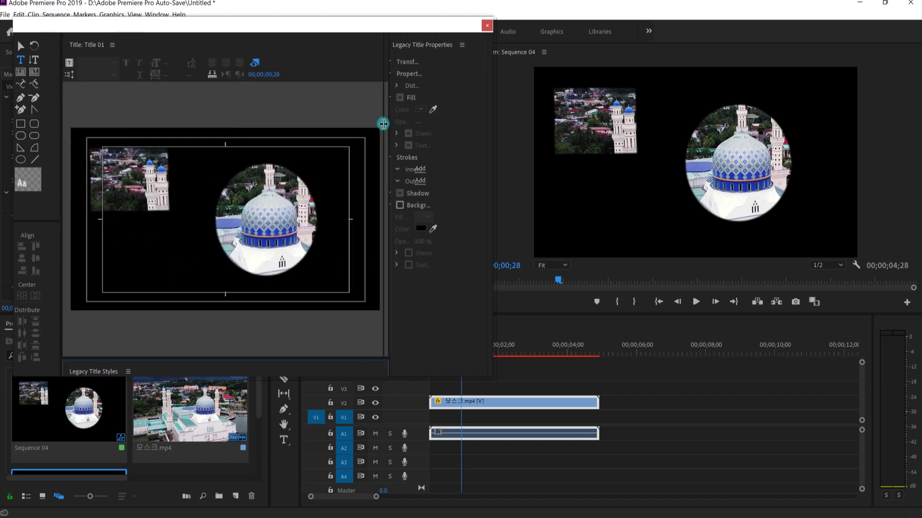
click(399, 205)
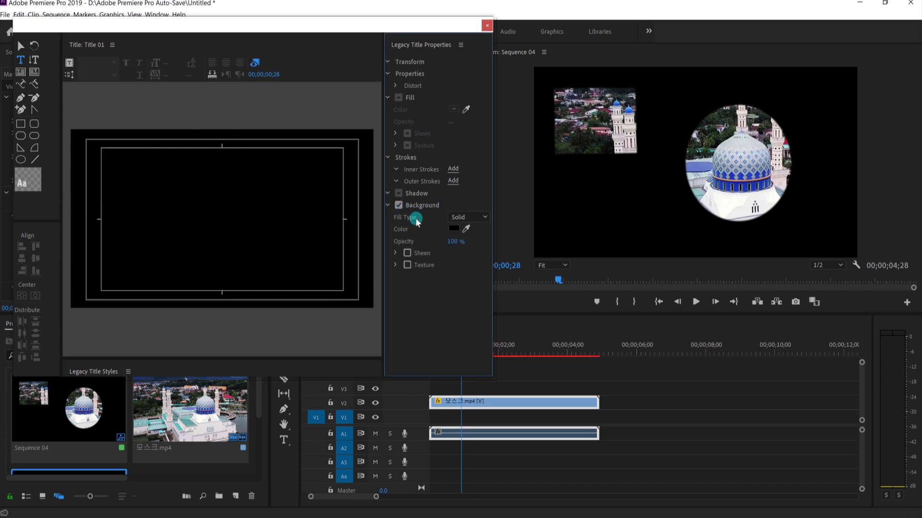
click(476, 219)
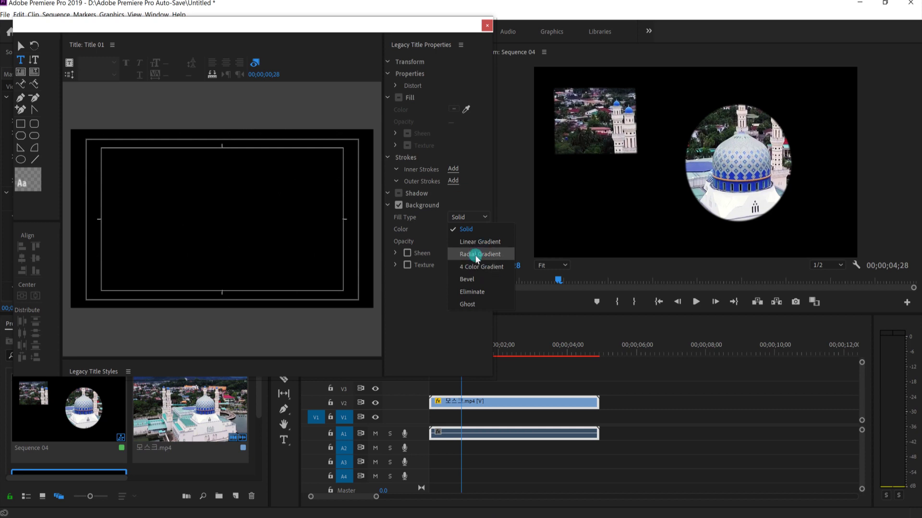
click(478, 244)
click(473, 219)
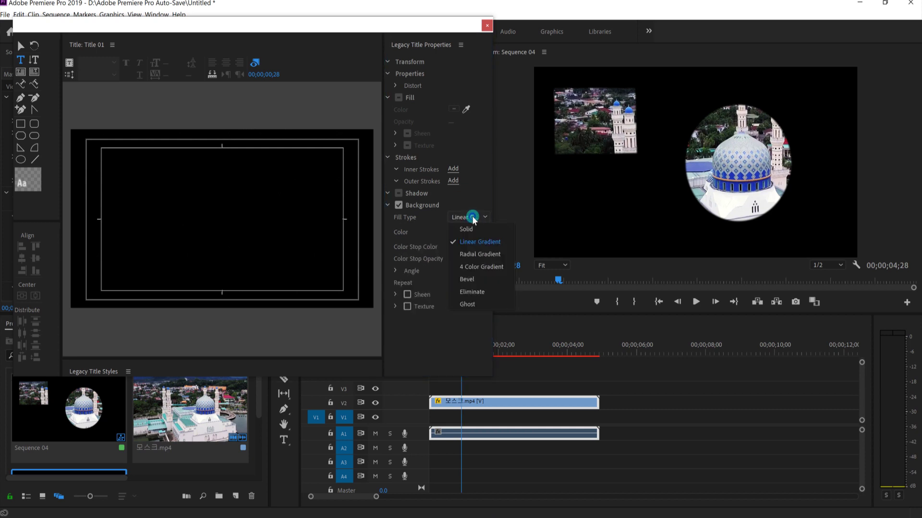
click(476, 268)
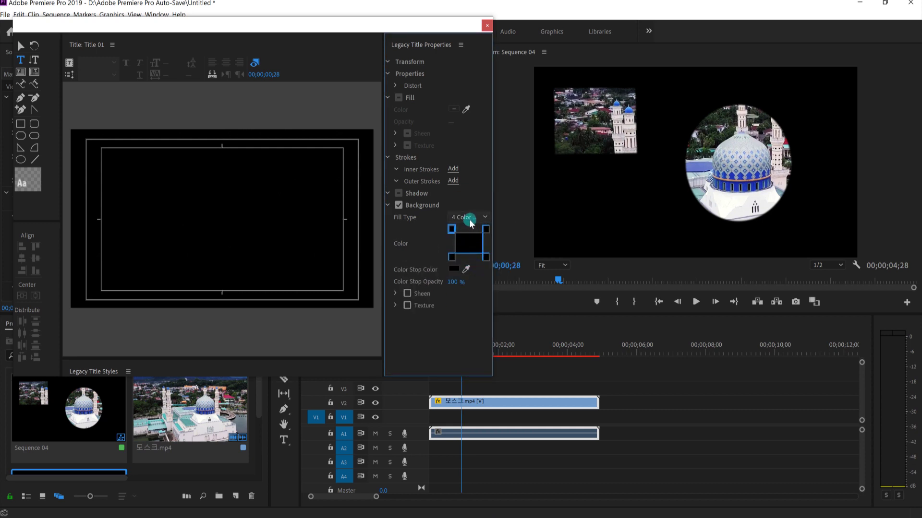
click(471, 218)
click(475, 244)
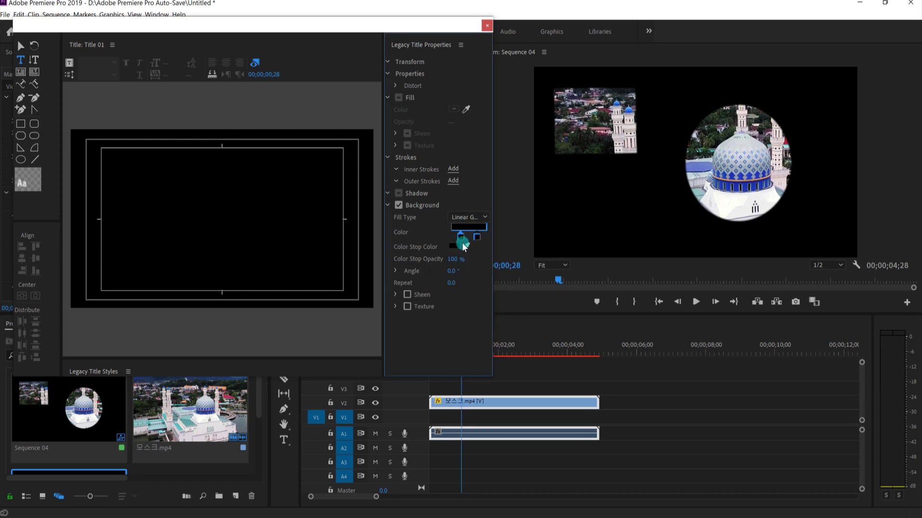
double_click(460, 239)
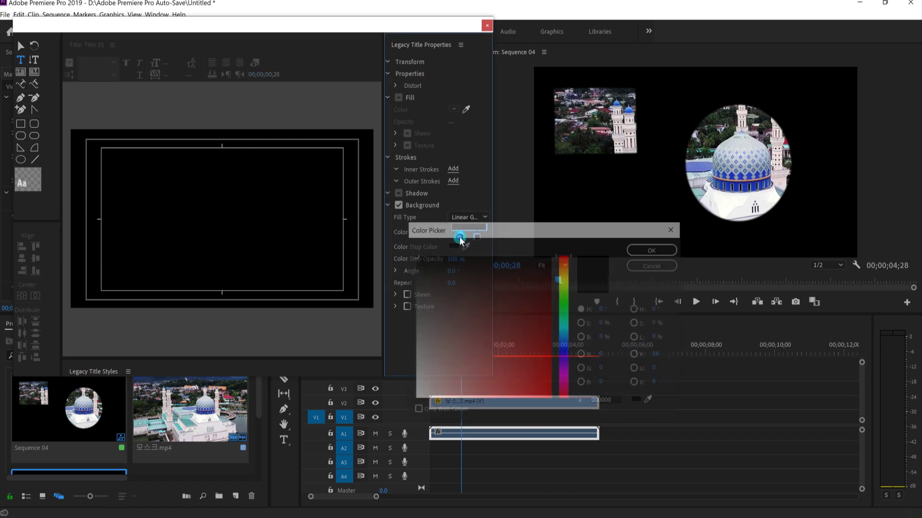
Set the first gradient stop to a teal colour
click(564, 326)
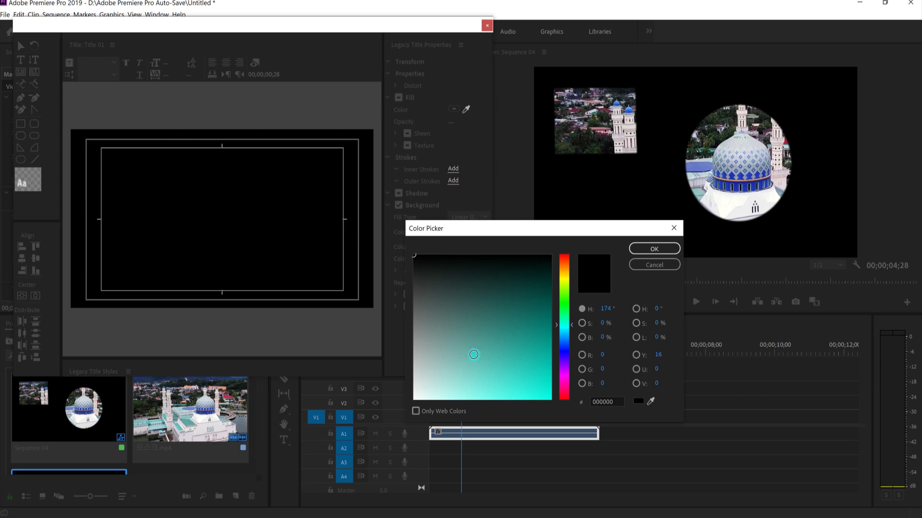
click(505, 370)
click(654, 249)
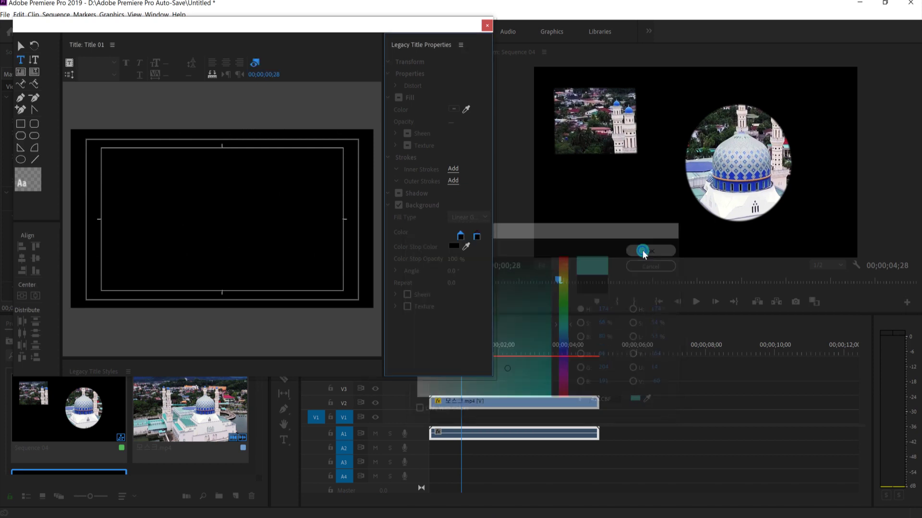
Set the second gradient stop to soft green 93C596
double_click(476, 238)
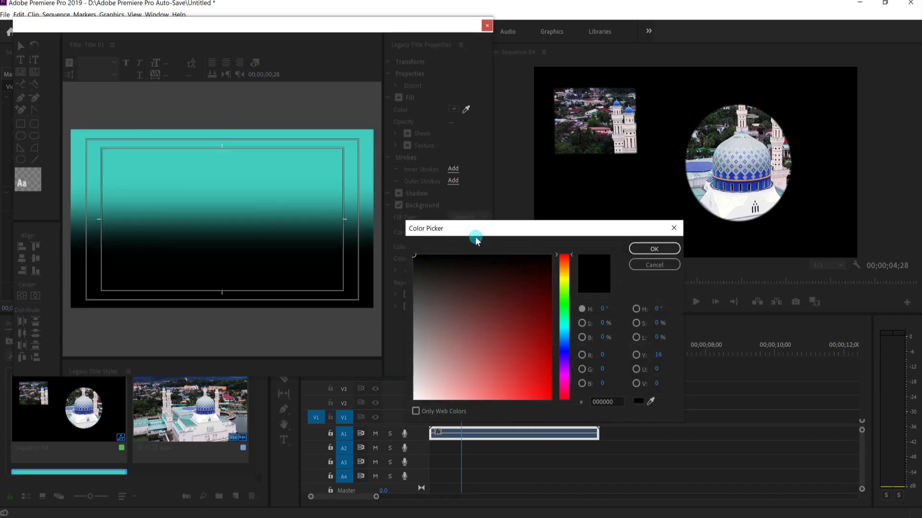
click(427, 384)
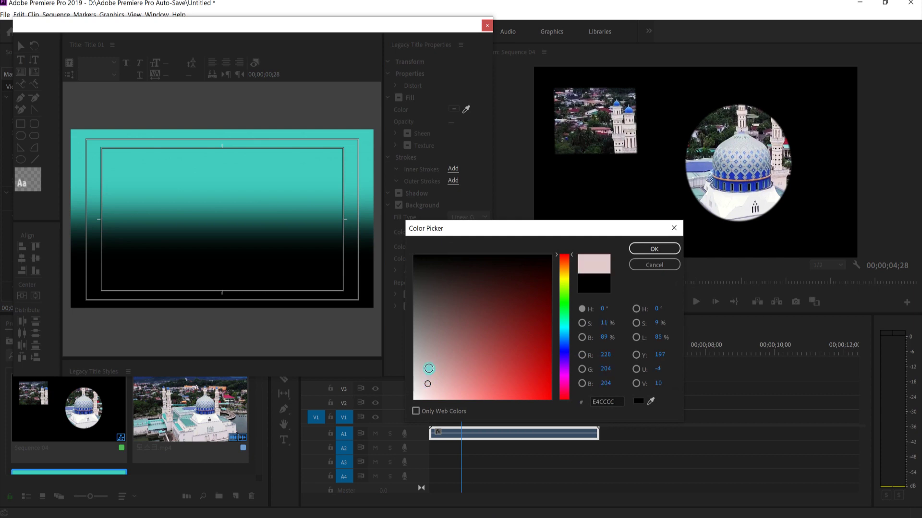
click(564, 305)
click(461, 345)
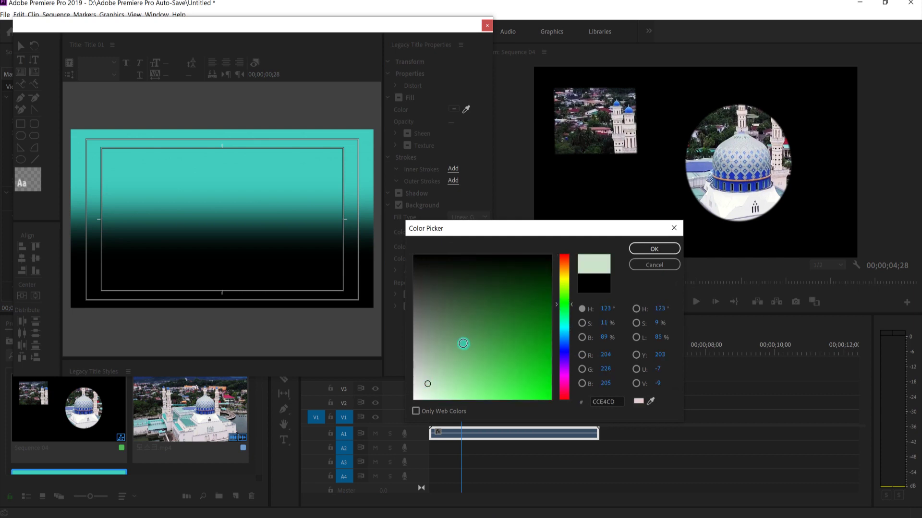
click(447, 366)
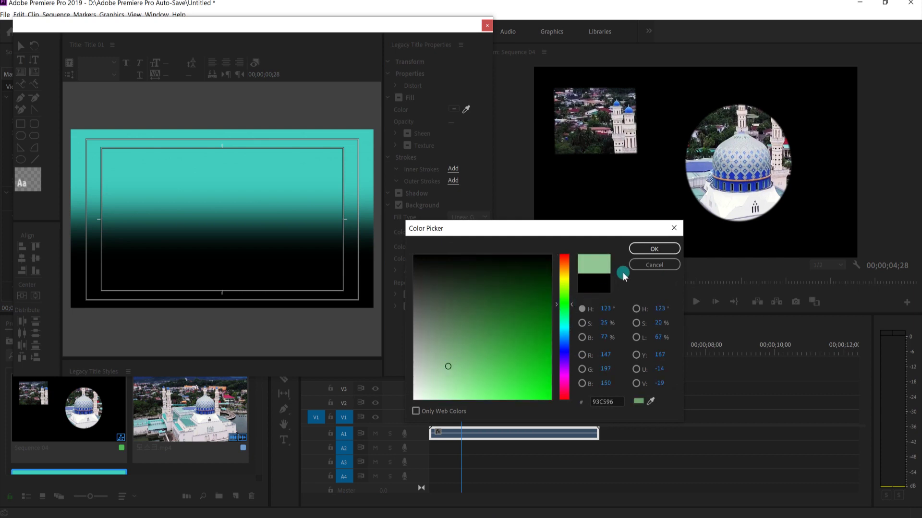
click(647, 249)
click(486, 283)
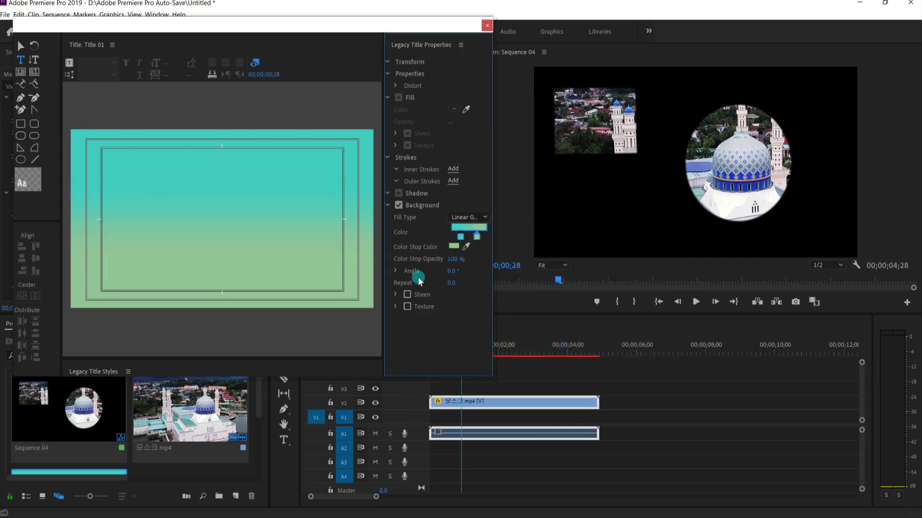
Rotate the gradient to 22.4° with Repeat at 0, then close the title editor
click(401, 273)
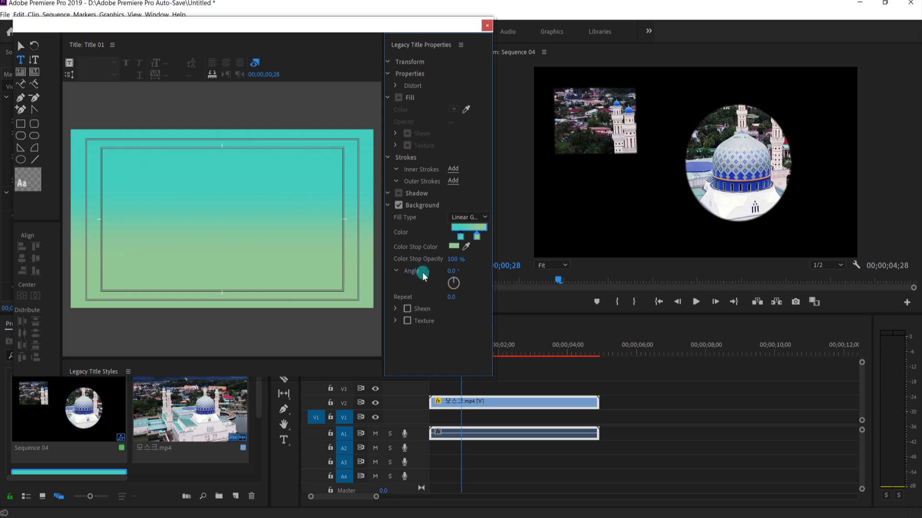
drag(455, 284, 456, 282)
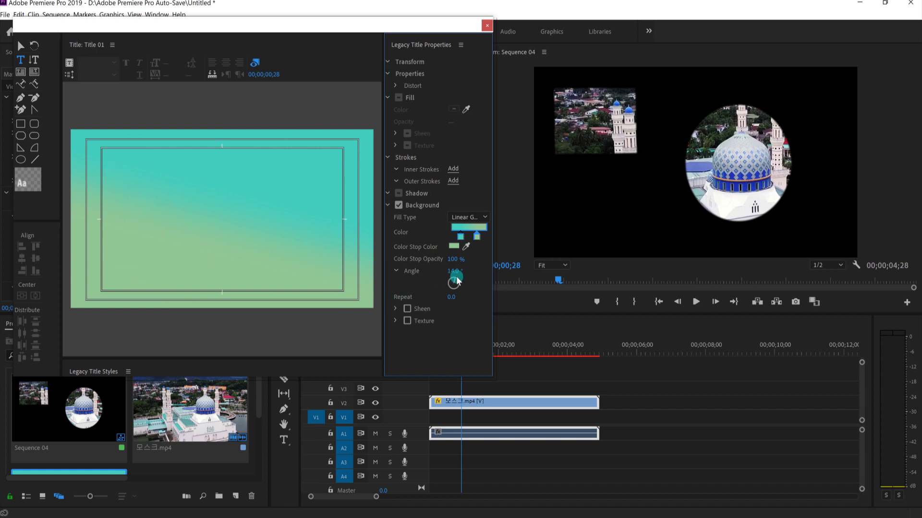
drag(460, 283, 449, 301)
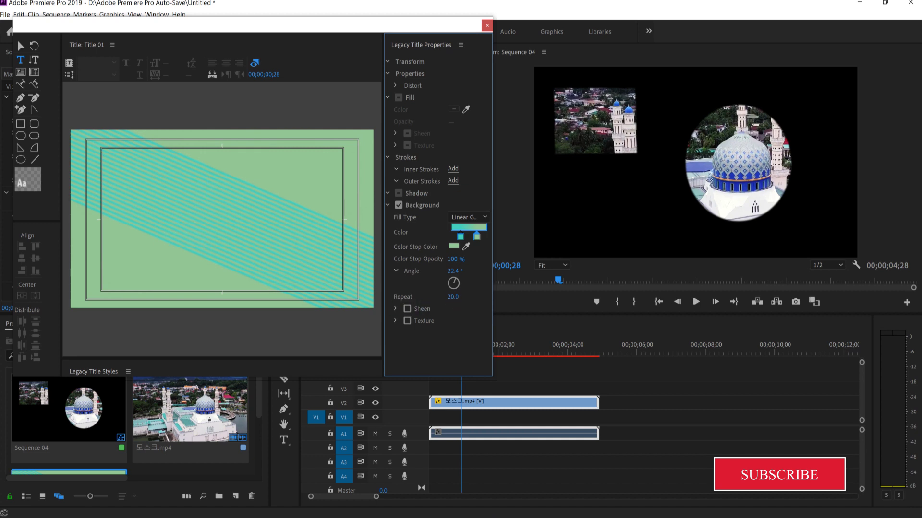
mouse_move(451, 296)
mouse_down()
mouse_move(441, 297)
mouse_move(458, 297)
mouse_up()
drag(458, 297, 444, 296)
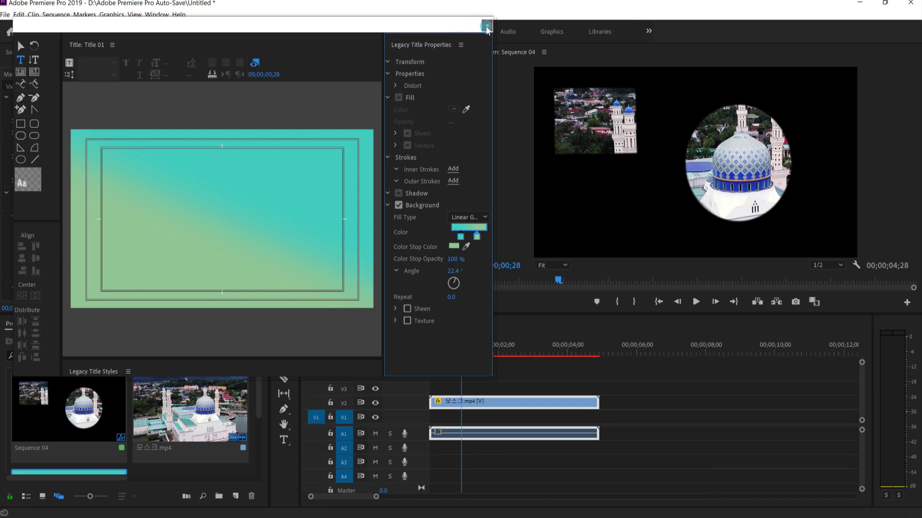
click(487, 25)
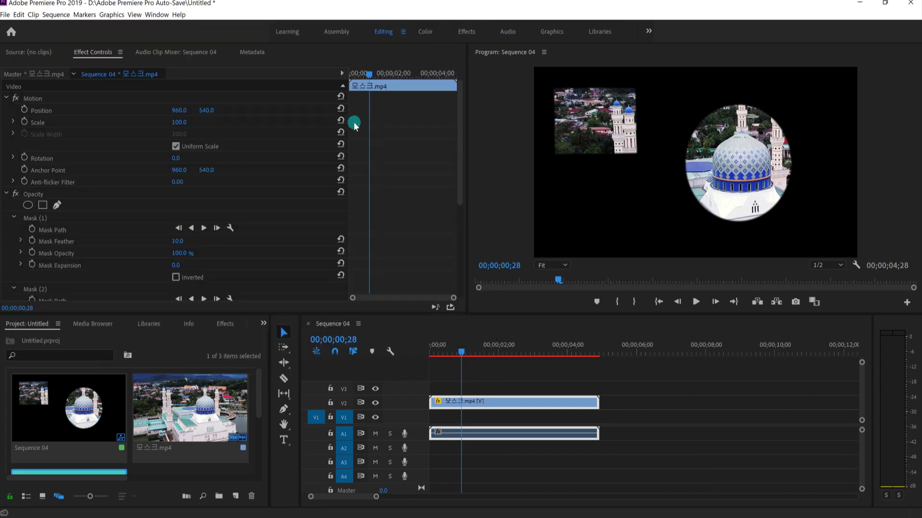
Place Title 01 on V1 at the sequence start beneath the mosque clip
click(153, 390)
click(119, 364)
scroll(77, 403, down, 2)
click(94, 418)
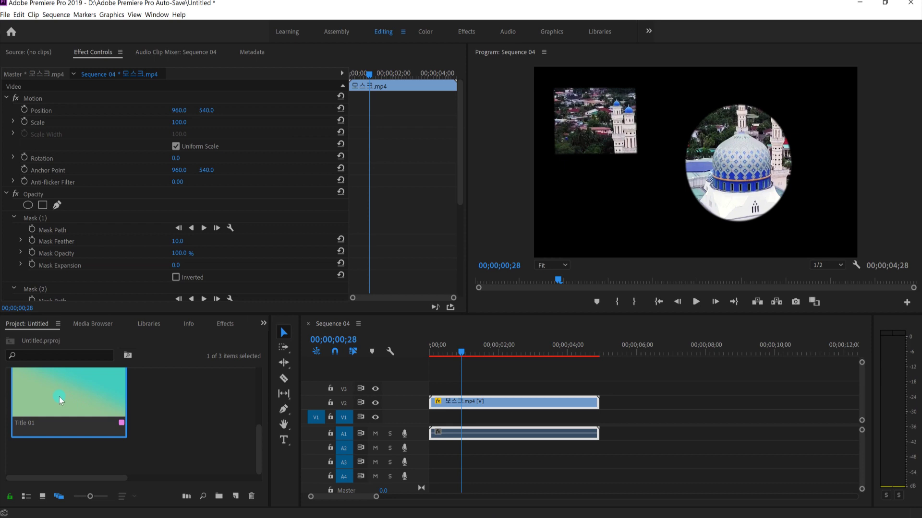
drag(59, 397, 430, 424)
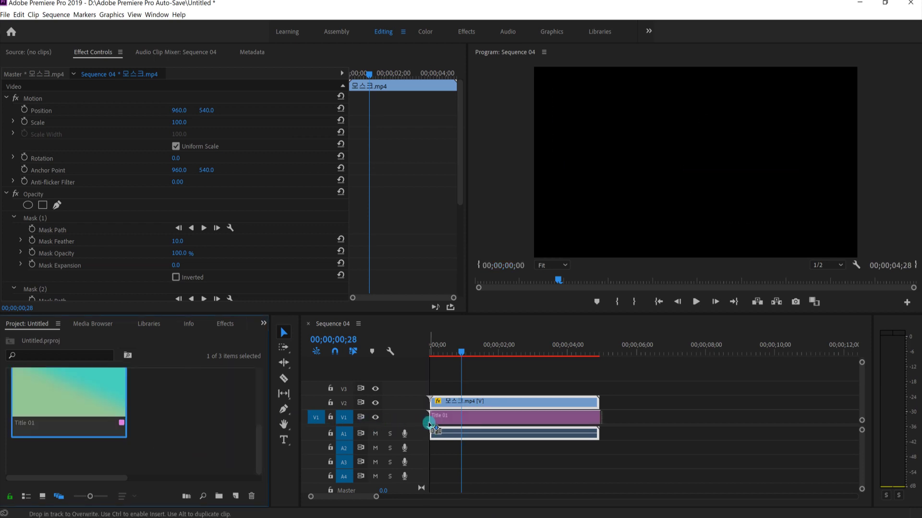
drag(430, 424, 430, 424)
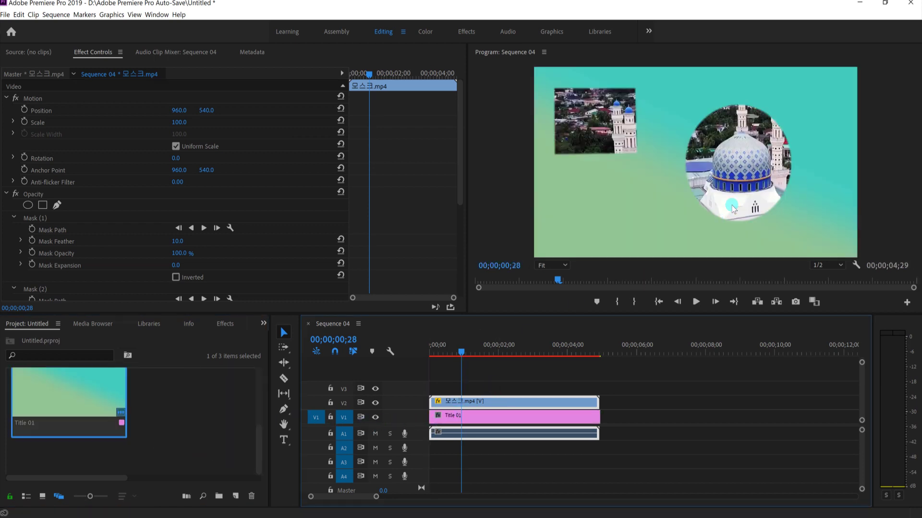
Play the sequence from the start, then select the Title 01 and mosque clips
drag(460, 347, 405, 364)
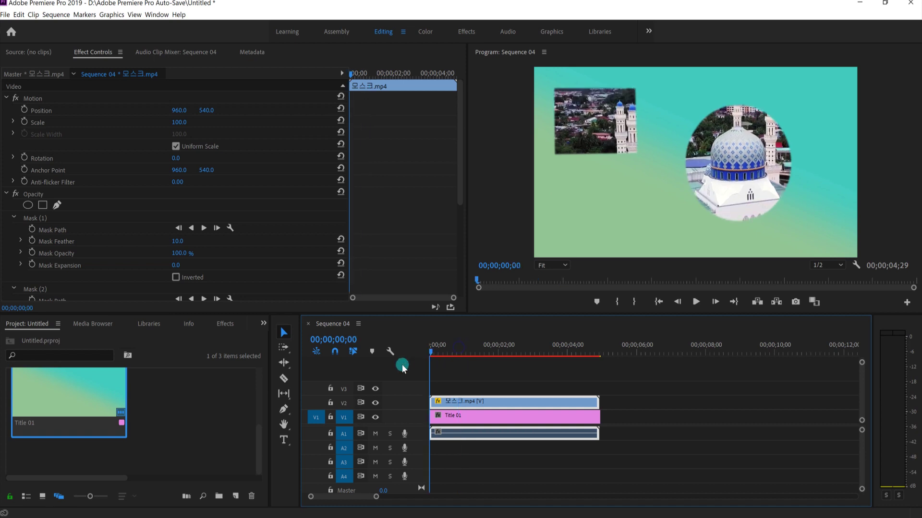
click(694, 302)
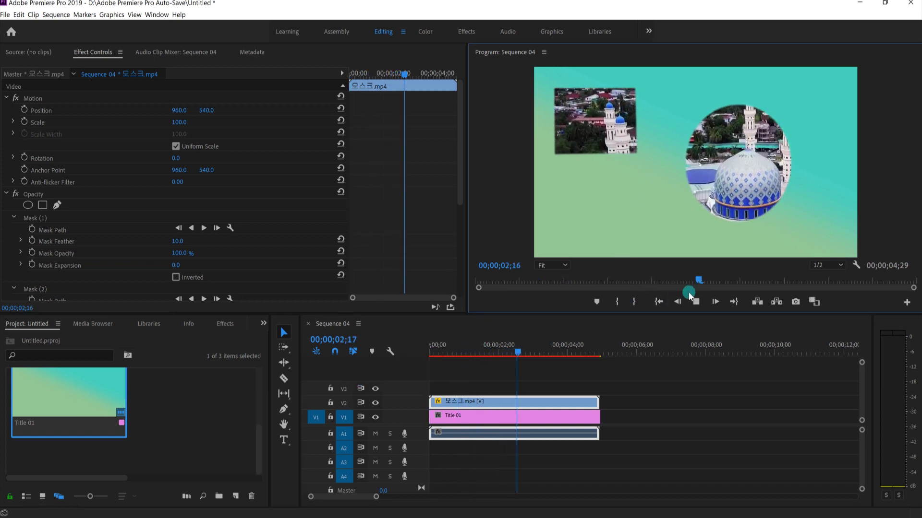
click(697, 301)
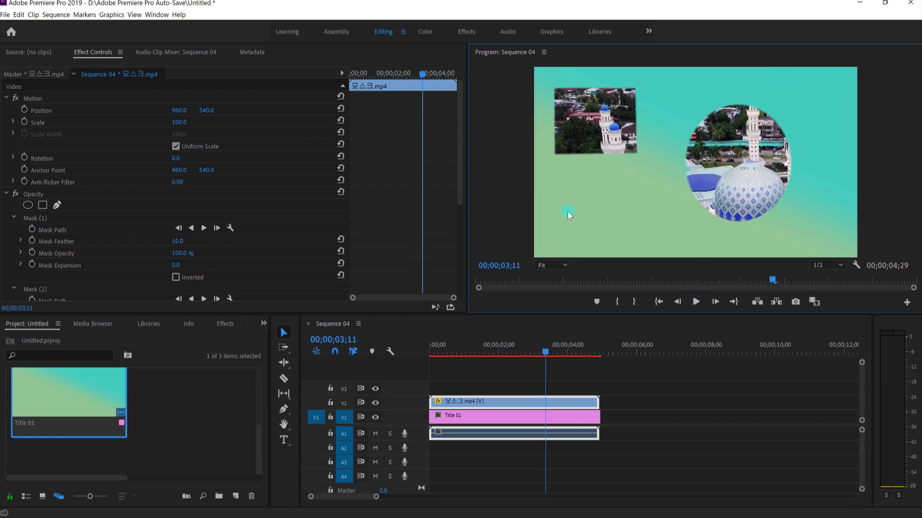
click(485, 417)
click(484, 406)
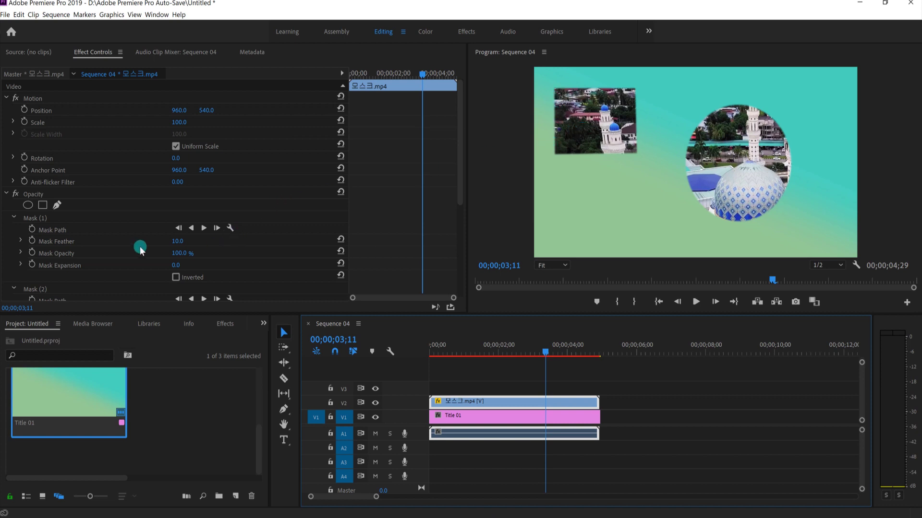
Set Mask Feather to 0 for both Mask (1) and Mask (2) on the mosque clip
click(181, 244)
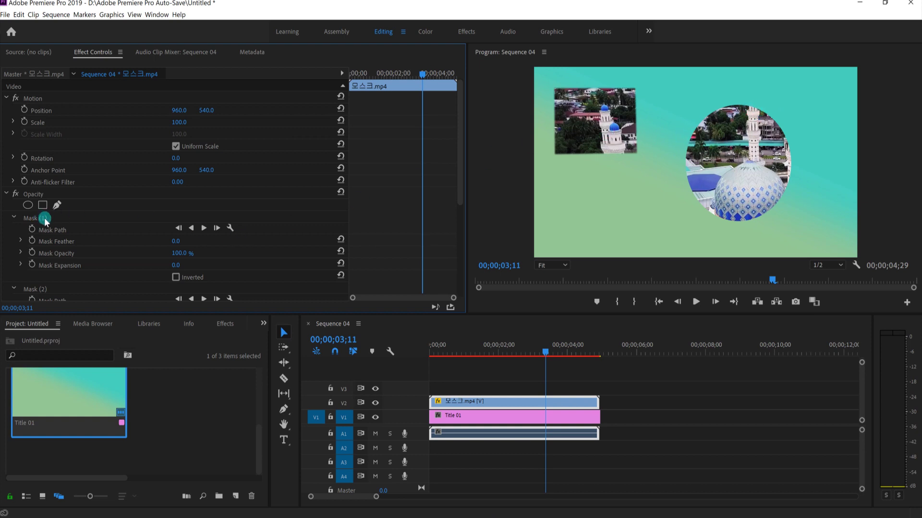
scroll(43, 219, down, 2)
click(42, 255)
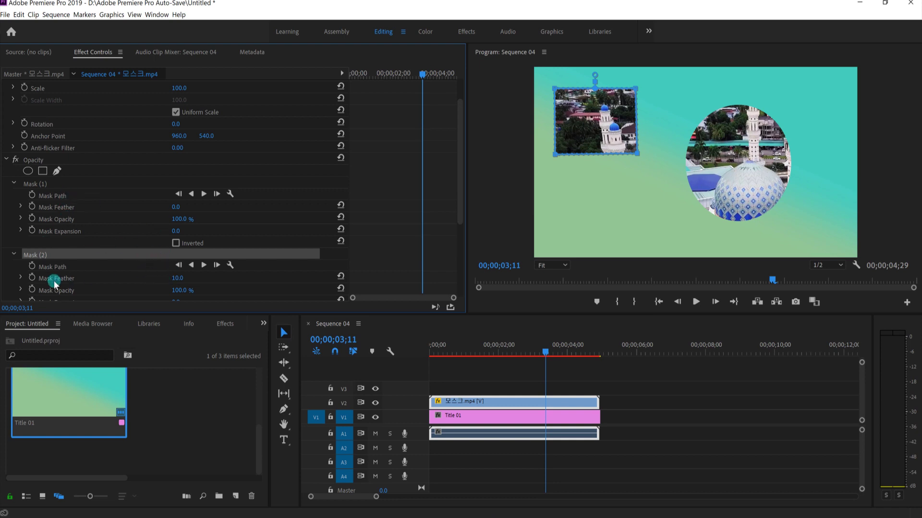
drag(175, 282, 161, 282)
Deselect the clip and replay the sequence from the start to check the crisp mask edges
click(686, 414)
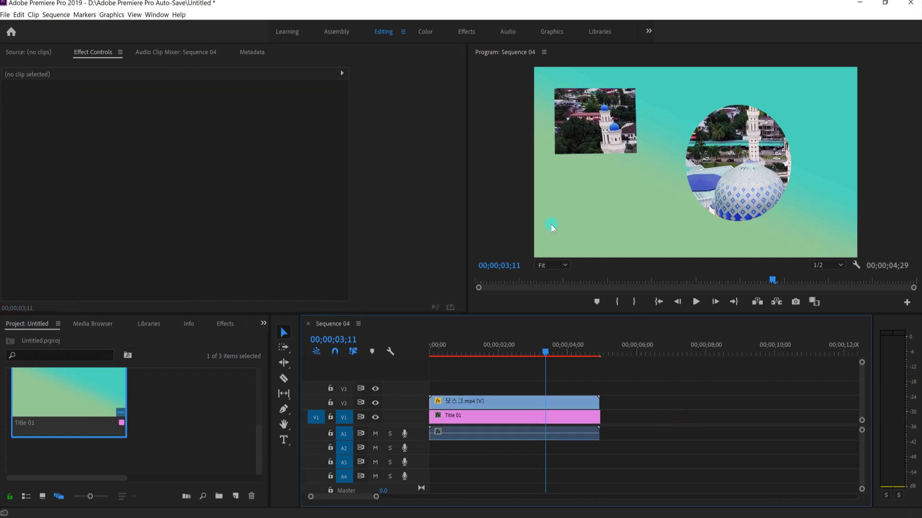
drag(549, 356, 407, 378)
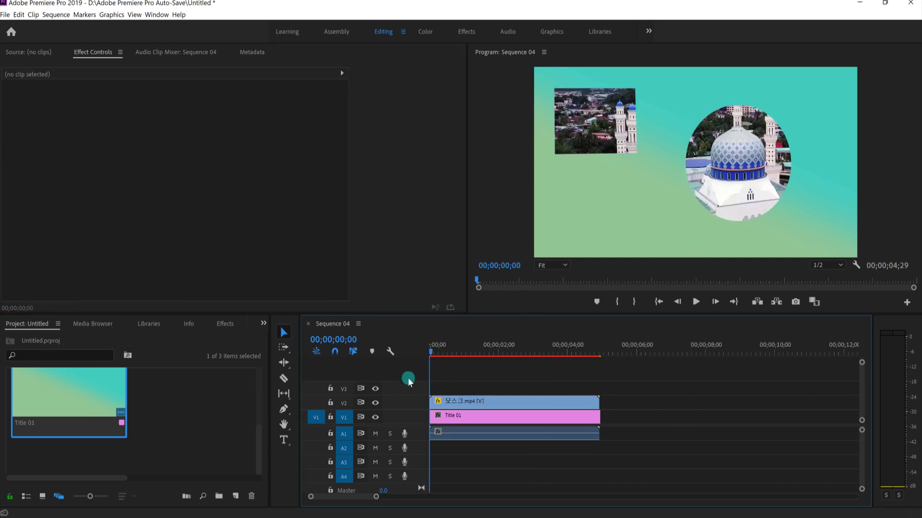
key(space)
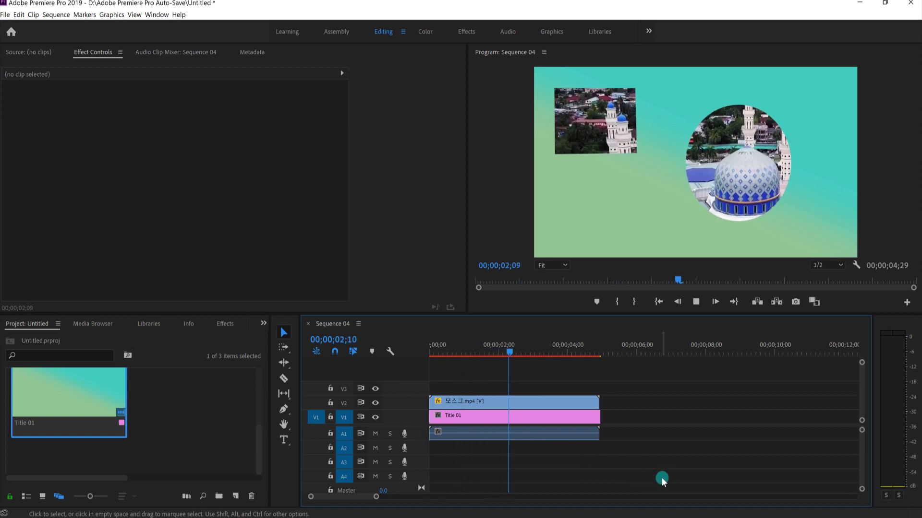
key(space)
key(Home)
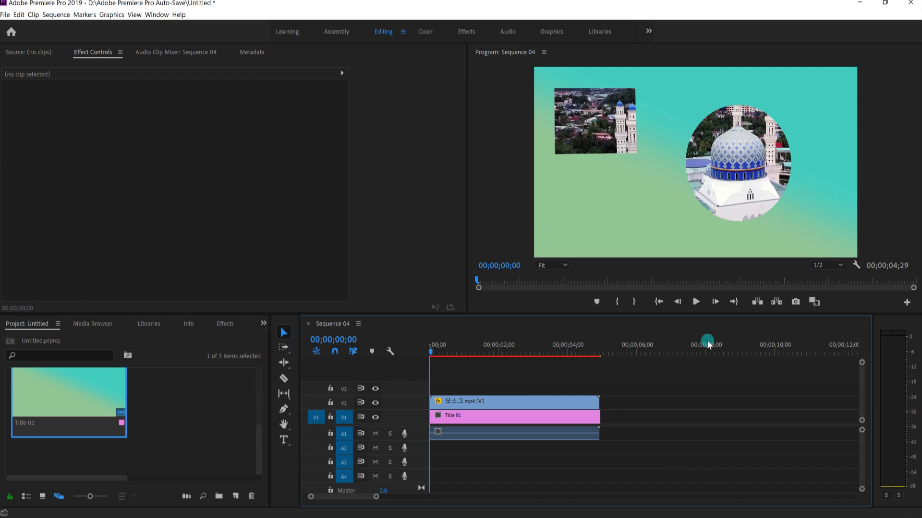
key(space)
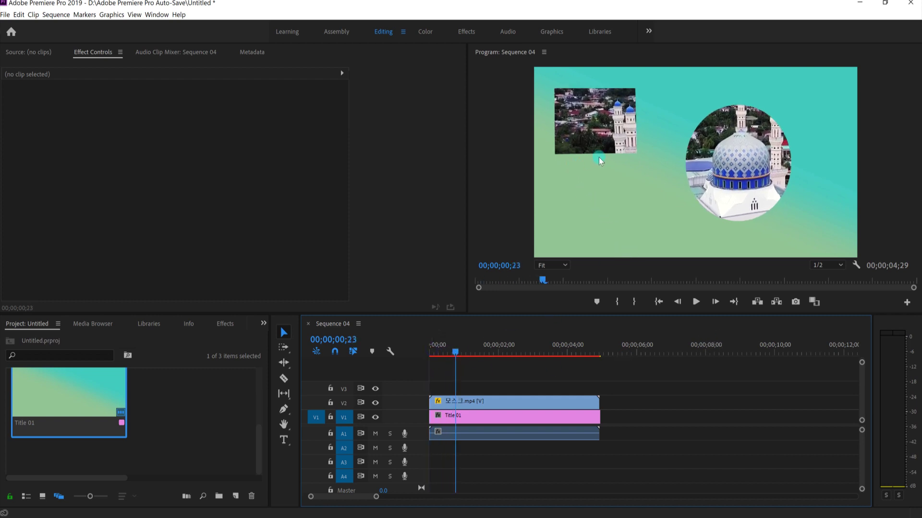
click(378, 433)
Create a new text box in the Program monitor and set its font to AKbalthom Superhero
click(283, 442)
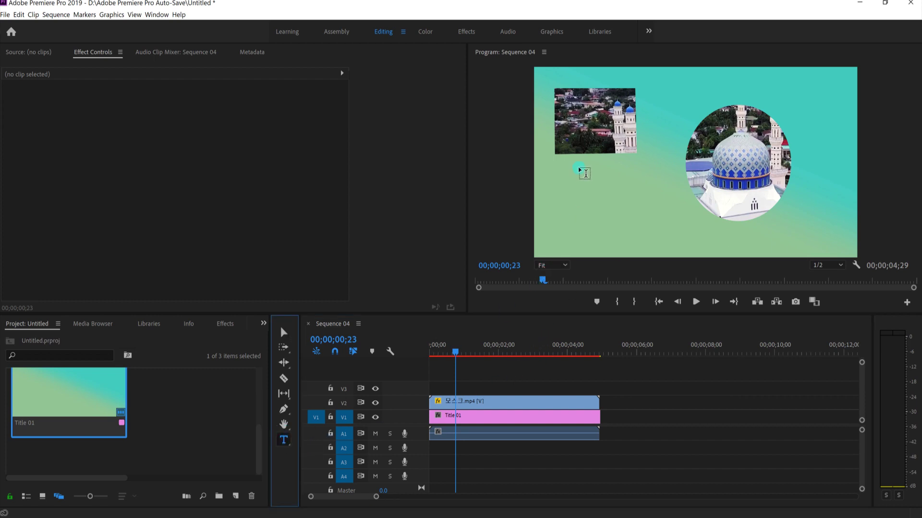
click(572, 180)
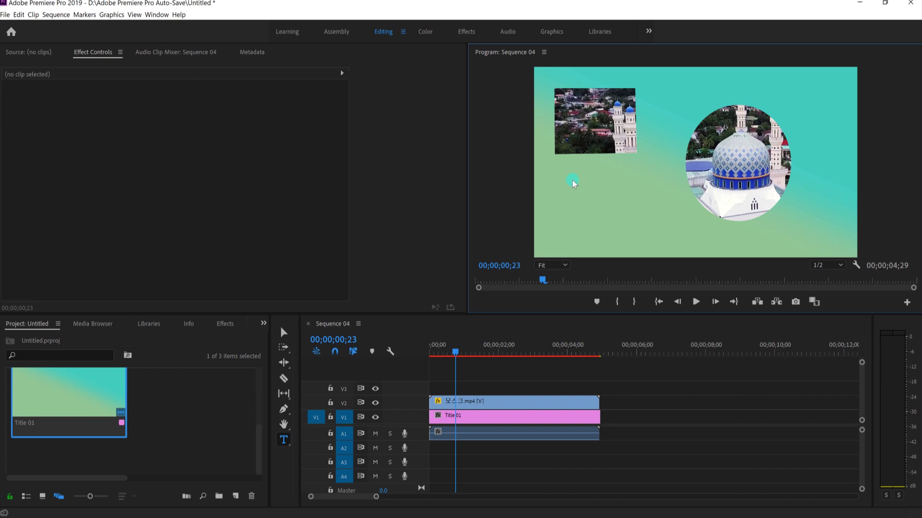
click(571, 183)
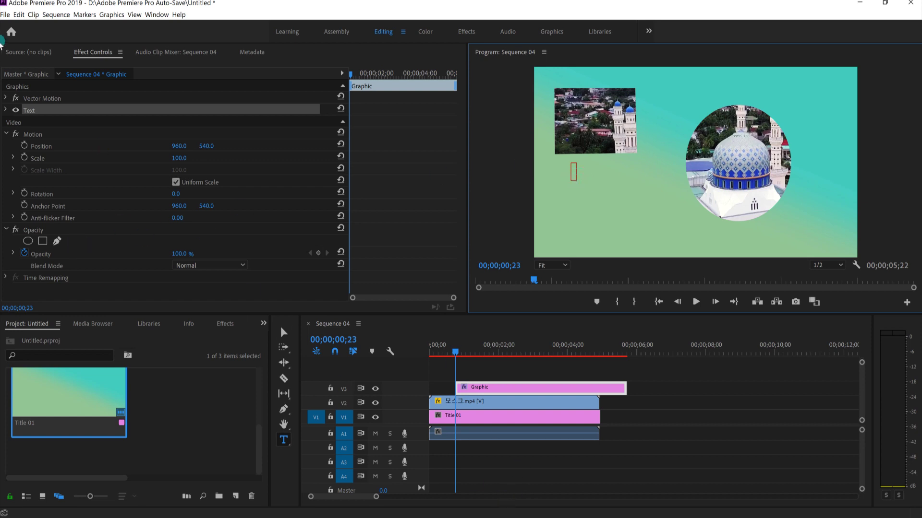
click(11, 110)
click(274, 169)
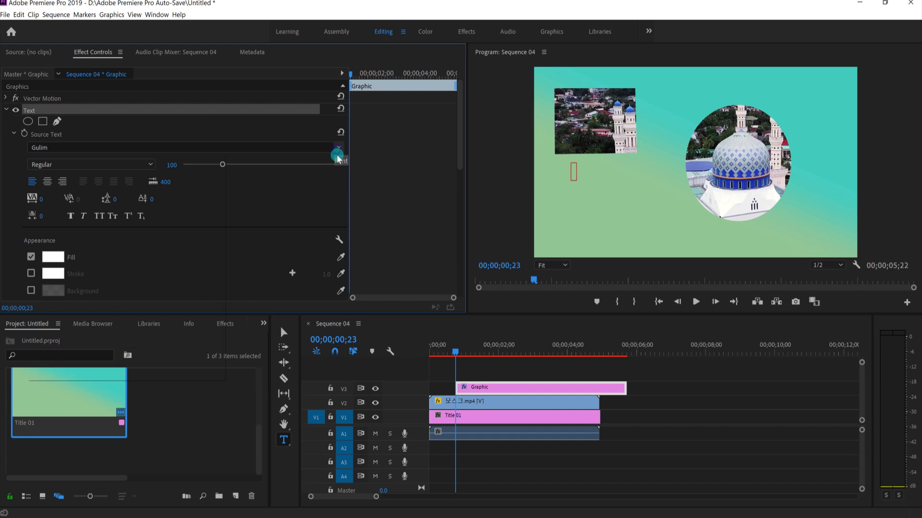
click(339, 148)
scroll(155, 294, down, 4)
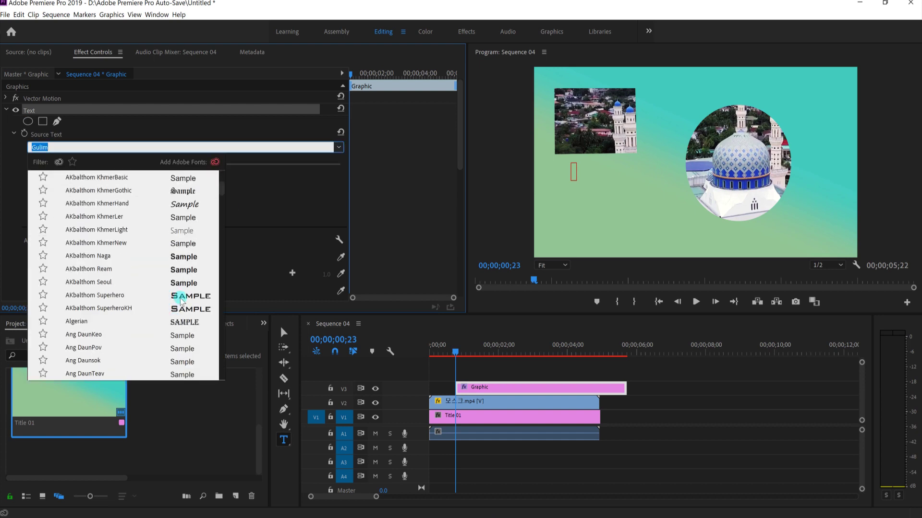
click(181, 298)
Type SEASON into the new text box
click(573, 177)
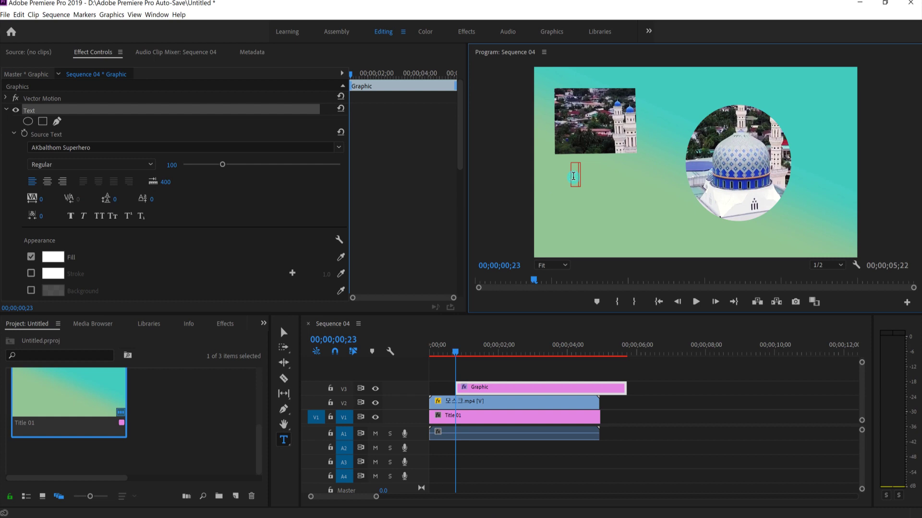
text(SEASON)
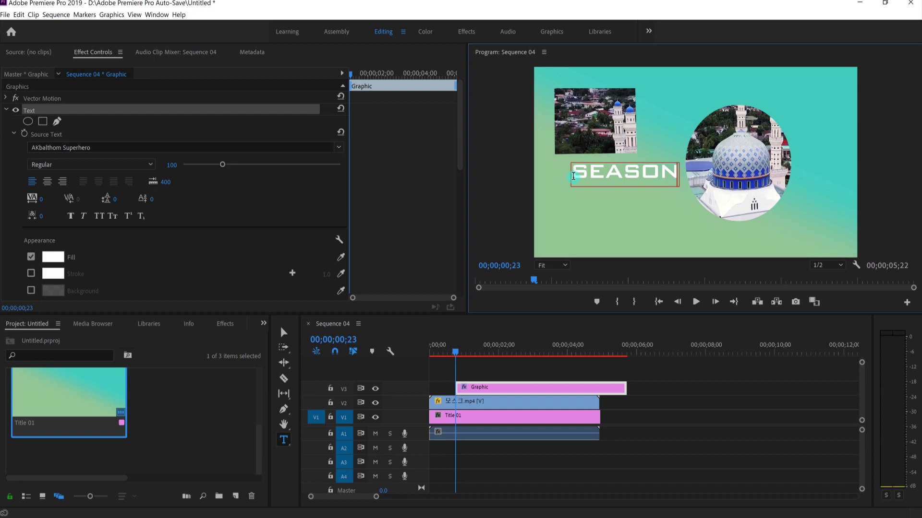
click(284, 332)
Shrink the SEASON title and position it just below the small rectangular mosque clip
click(556, 180)
drag(637, 176, 637, 187)
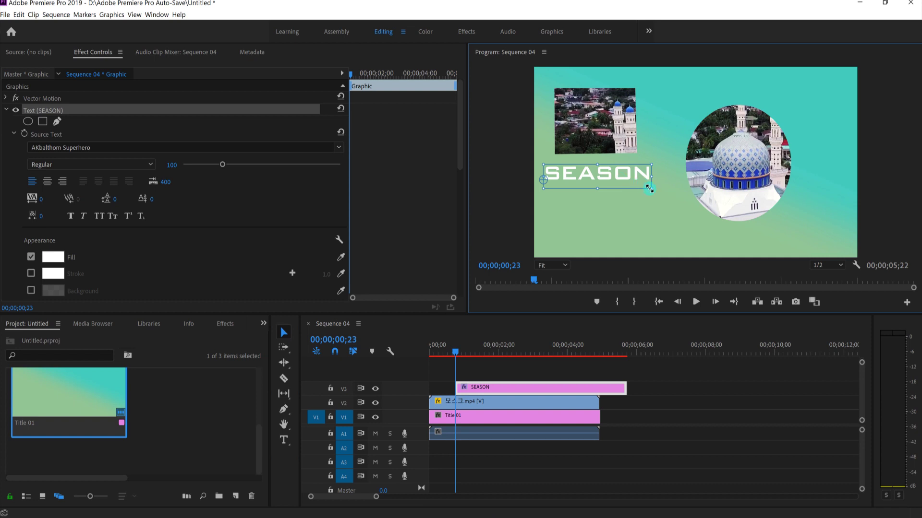
drag(650, 188, 625, 183)
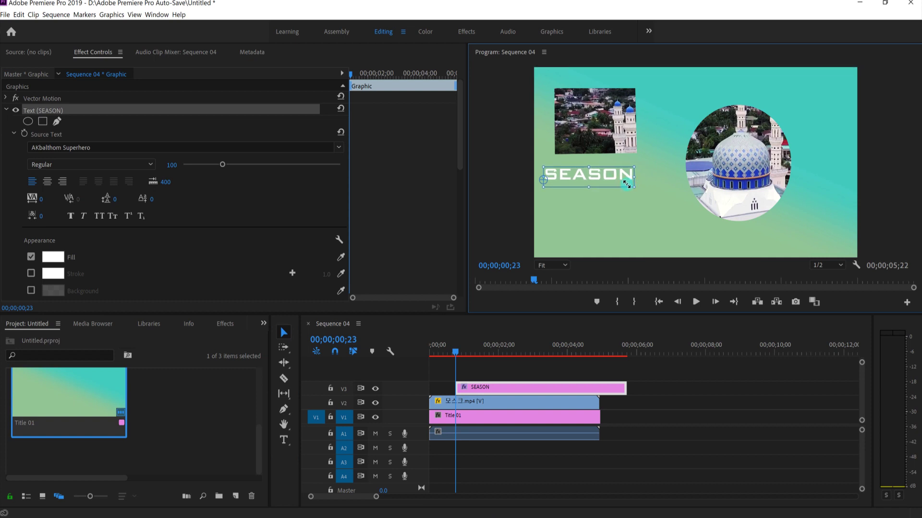
drag(581, 176, 592, 174)
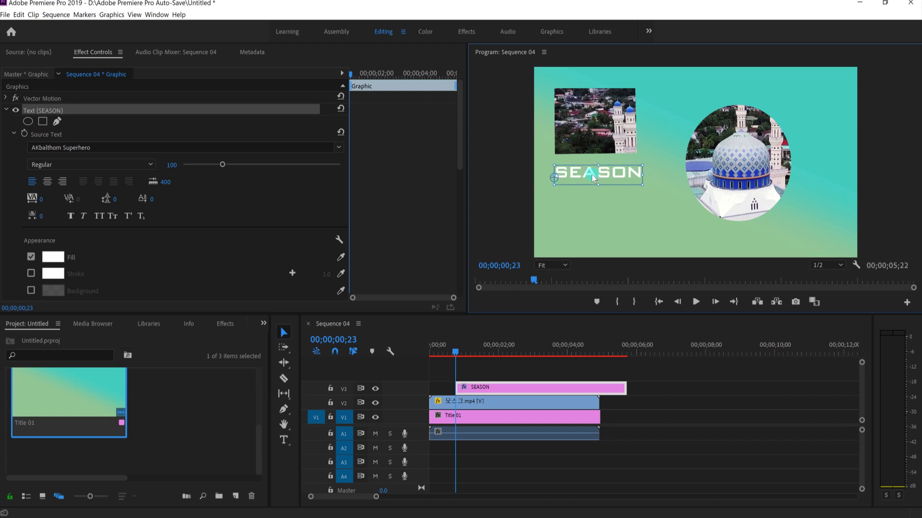
drag(592, 175, 592, 227)
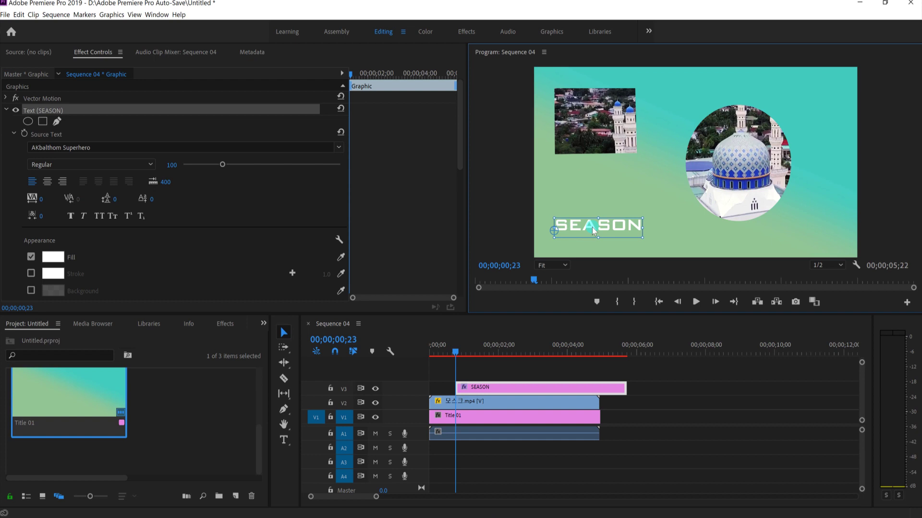
drag(592, 227, 590, 171)
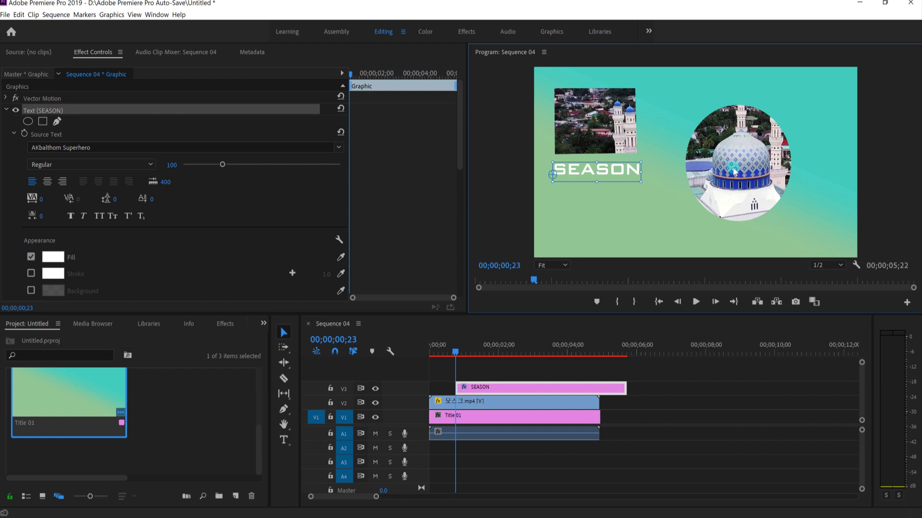
click(650, 375)
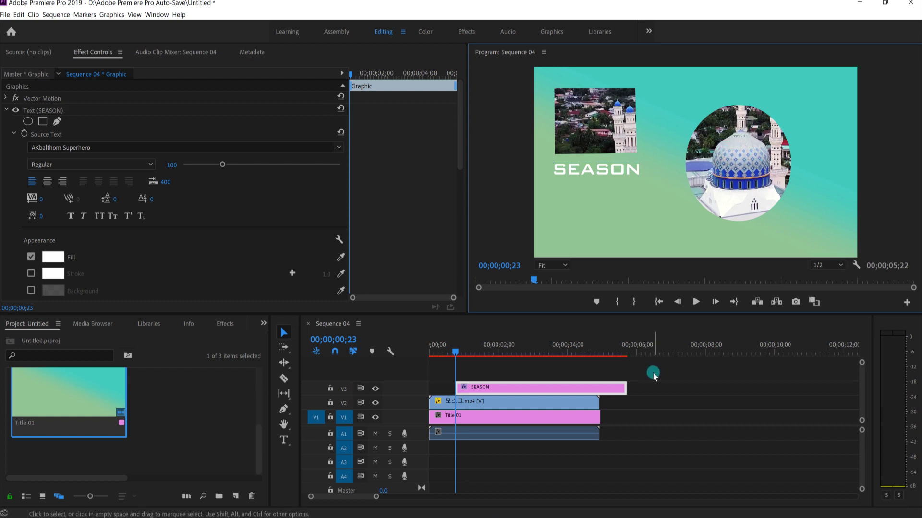
Trim the SEASON clip on V3 so it starts with the other clips
click(607, 387)
click(605, 241)
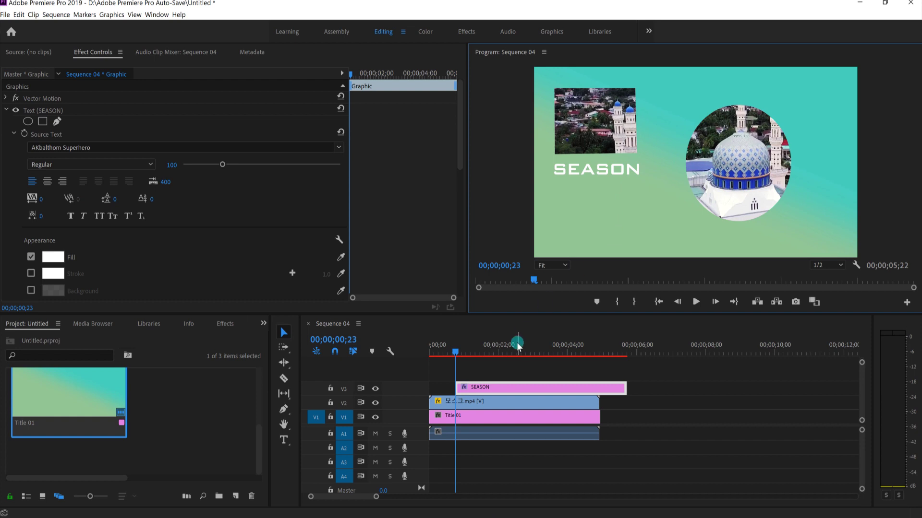
drag(514, 388, 487, 391)
Import the 비행기 airplane video and place 비행기.mp4 on new track V4 at the sequence start
click(212, 414)
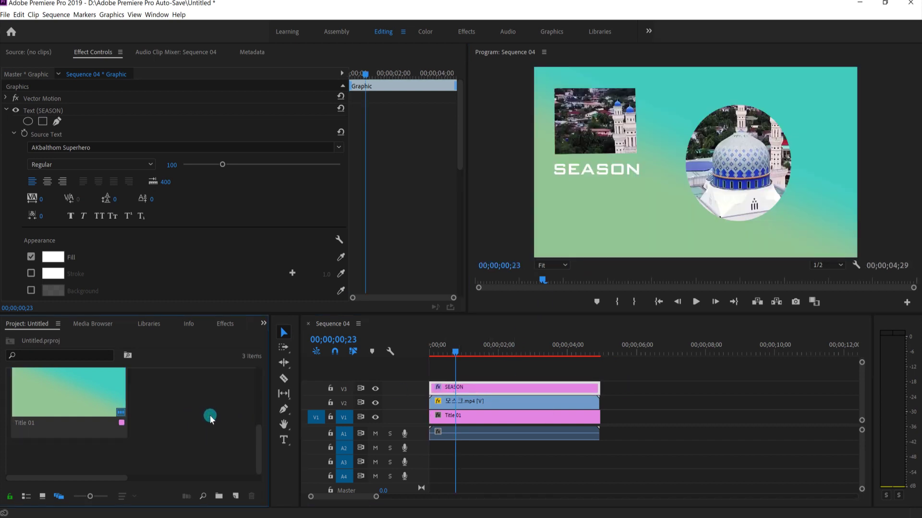
double_click(198, 419)
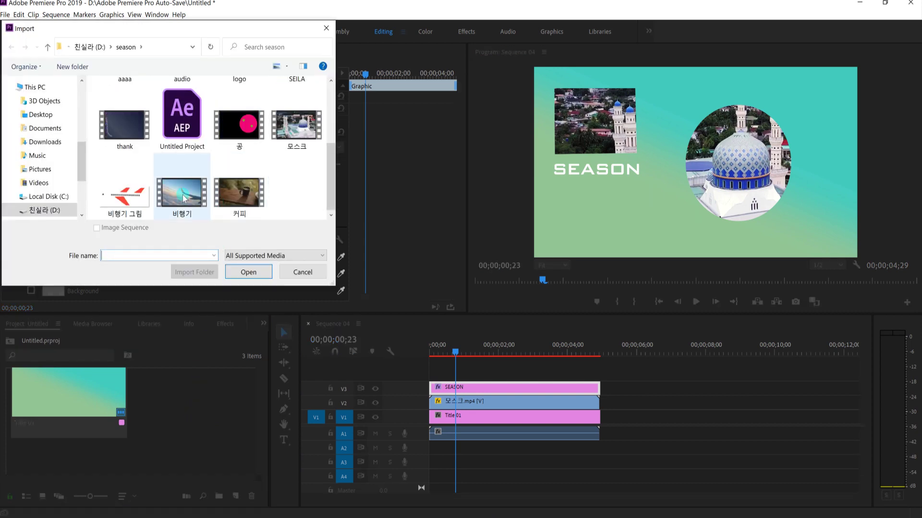
click(180, 195)
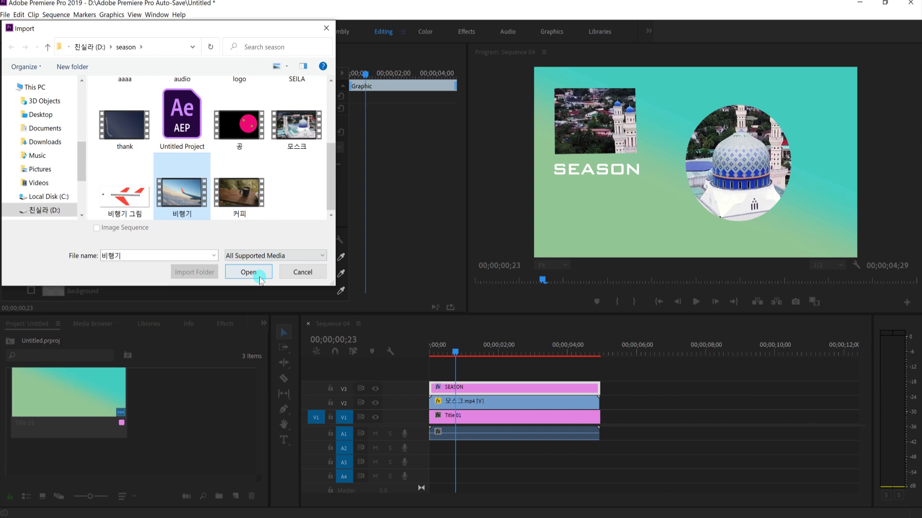
click(250, 272)
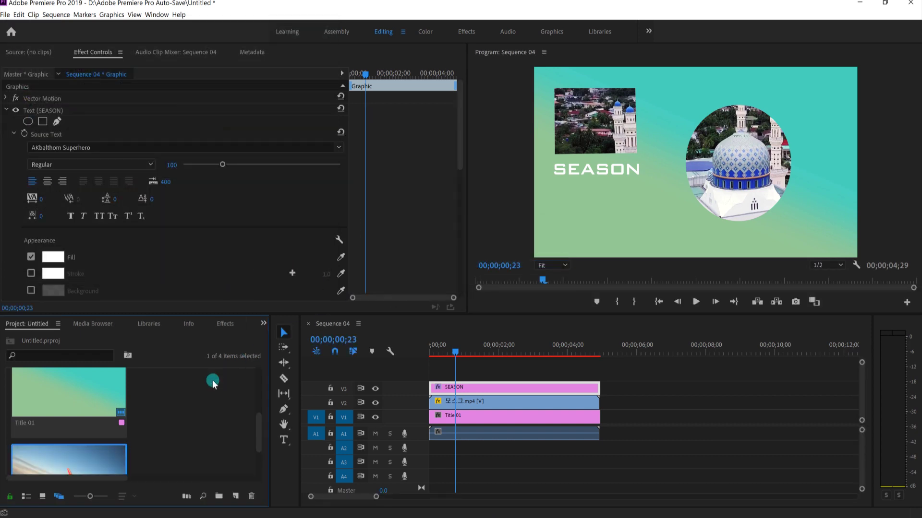
scroll(169, 414, down, 2)
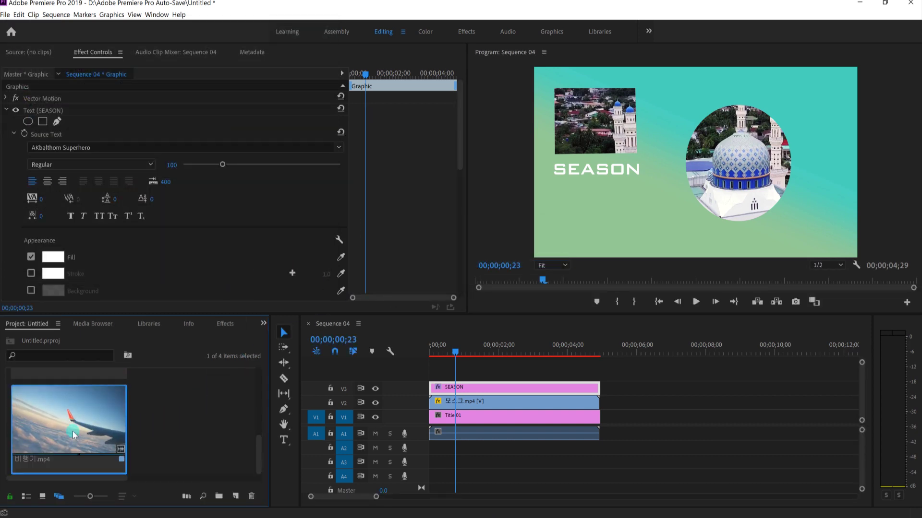
drag(78, 435, 431, 376)
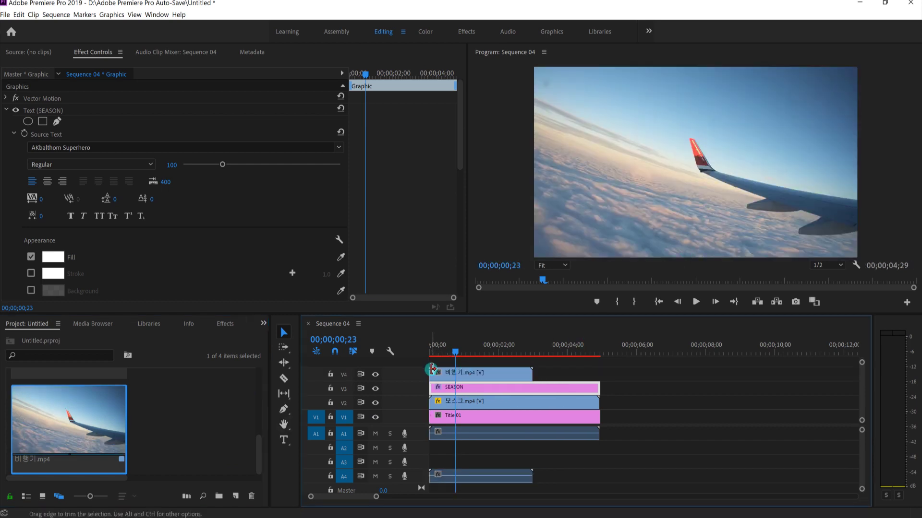
click(475, 375)
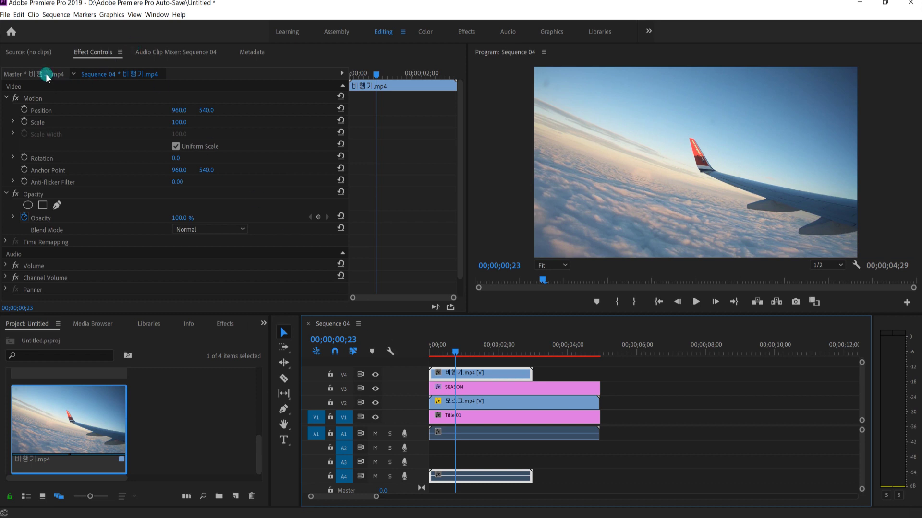
Set the airplane clip's Scale to 64
click(179, 123)
text(64)
key(Return)
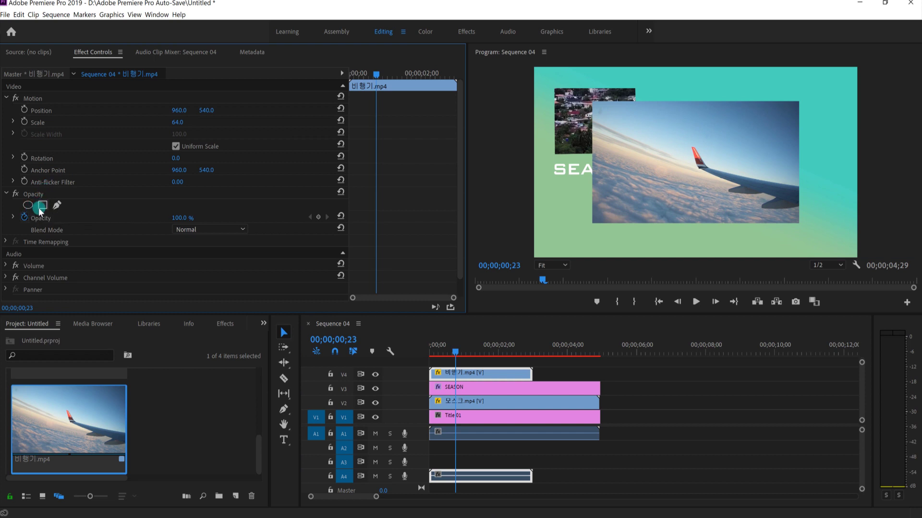
Add an ellipse mask to the airplane clip and drag its vertices into a rectangle
click(28, 206)
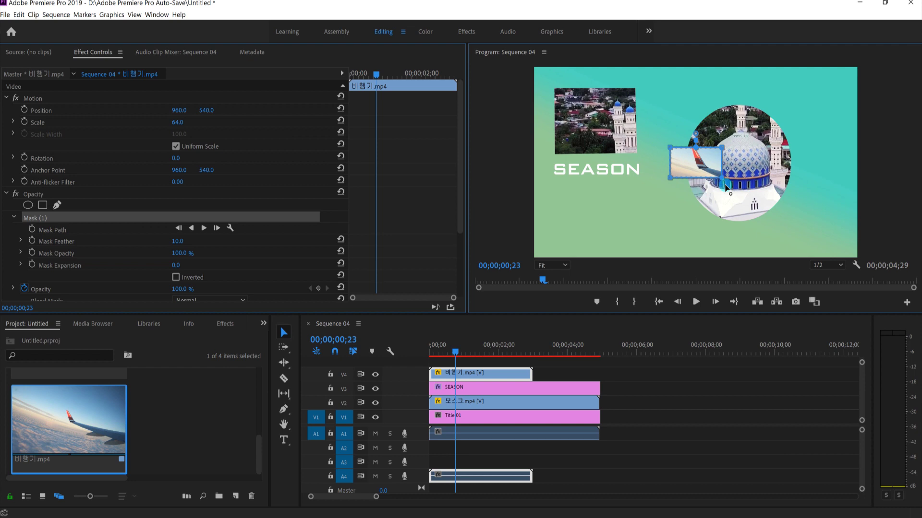
drag(722, 177, 728, 208)
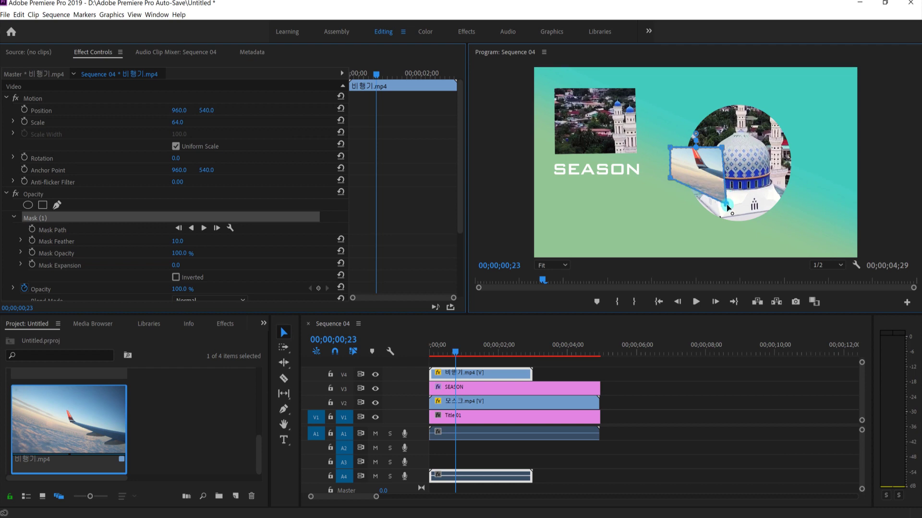
drag(672, 187, 667, 205)
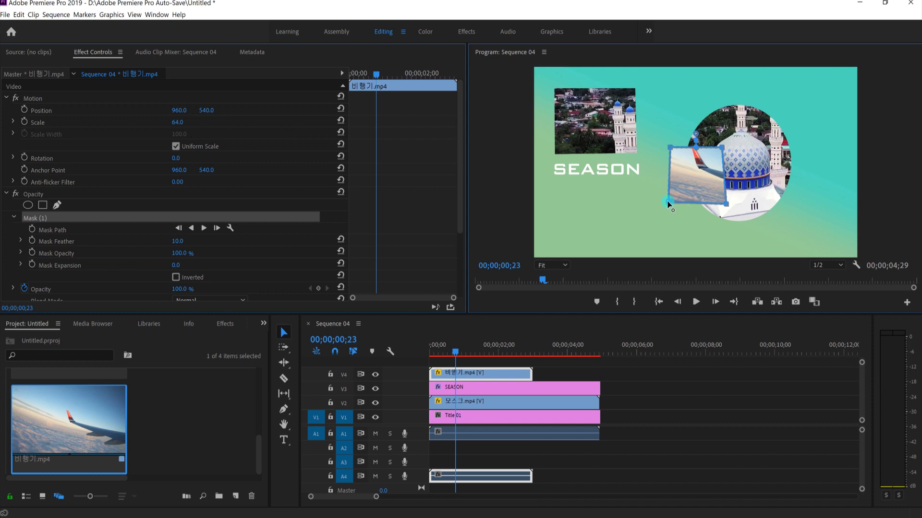
drag(667, 205, 670, 204)
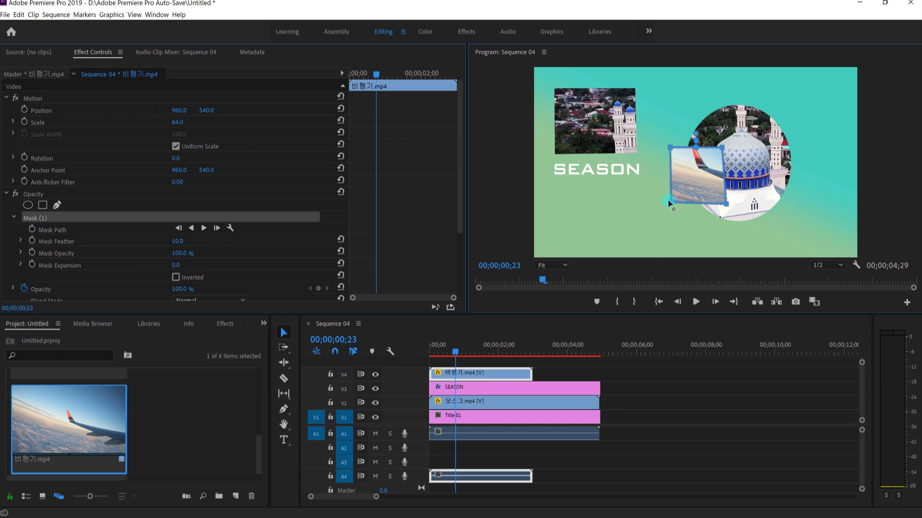
drag(721, 148, 752, 146)
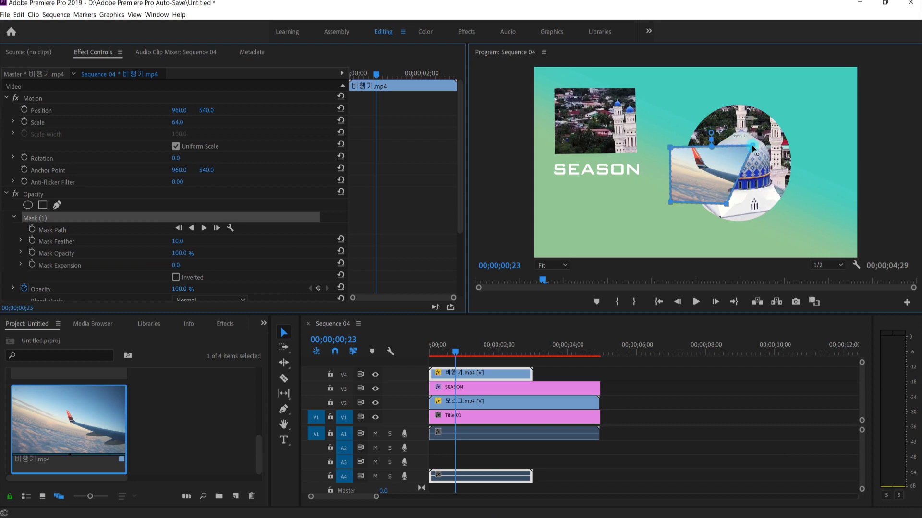
click(740, 202)
drag(740, 202, 757, 202)
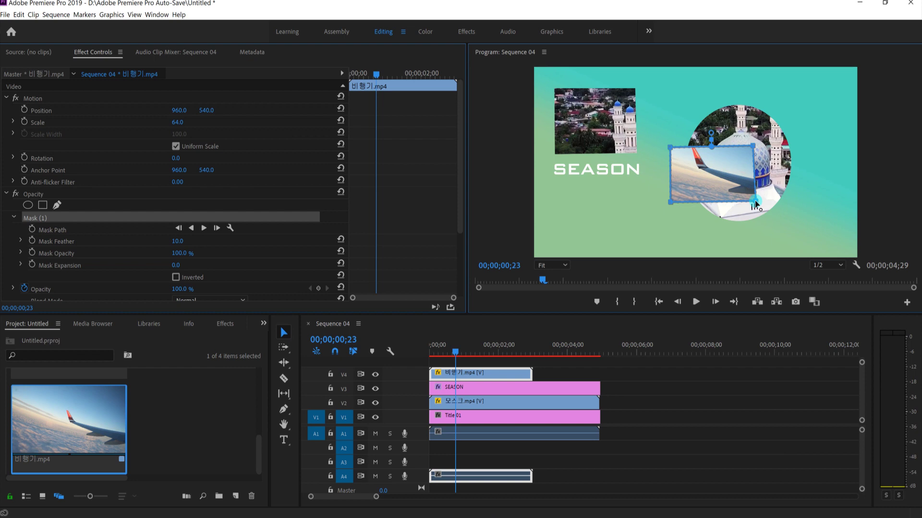
Reposition the rectangular mask so it frames the airplane wing over the dome
mouse_move(698, 180)
mouse_down()
mouse_move(685, 181)
mouse_move(687, 168)
mouse_up()
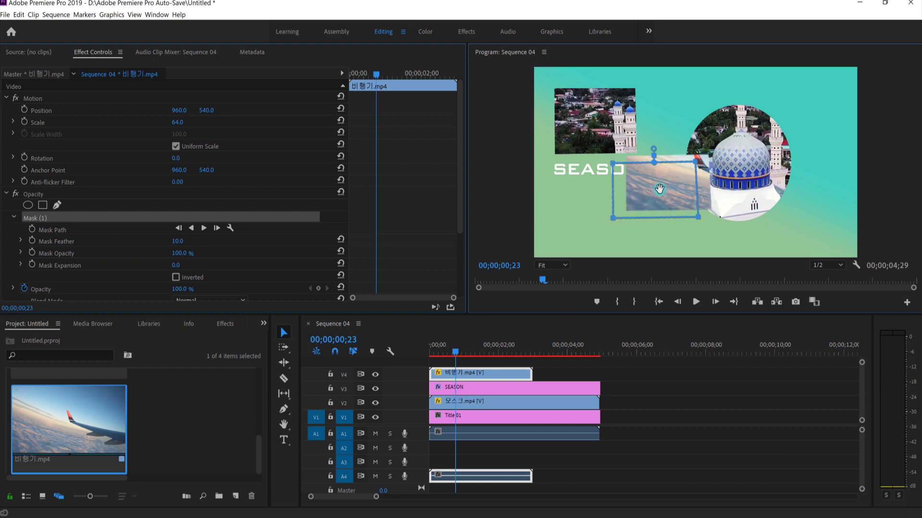
drag(688, 168, 700, 156)
drag(761, 177, 722, 170)
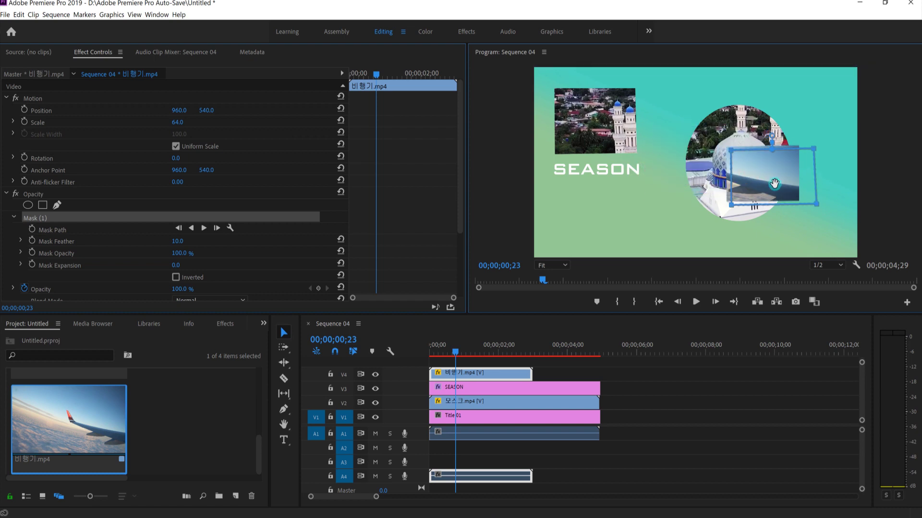
drag(723, 170, 715, 170)
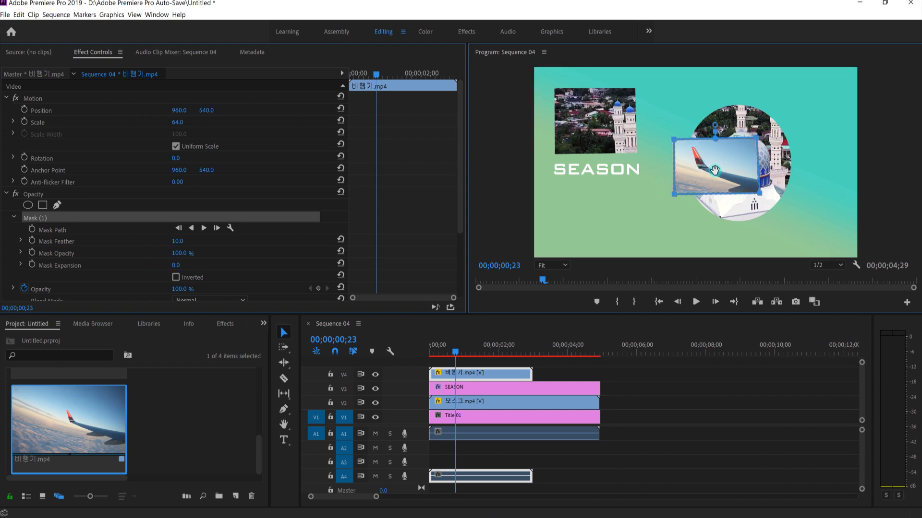
Adjust the airplane clip's Position so the masked window sits below the SEASON title
click(649, 399)
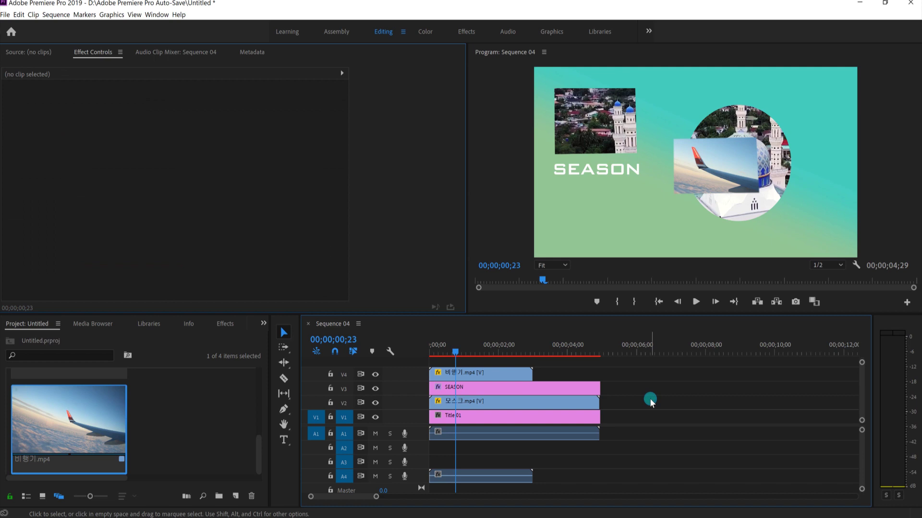
click(488, 375)
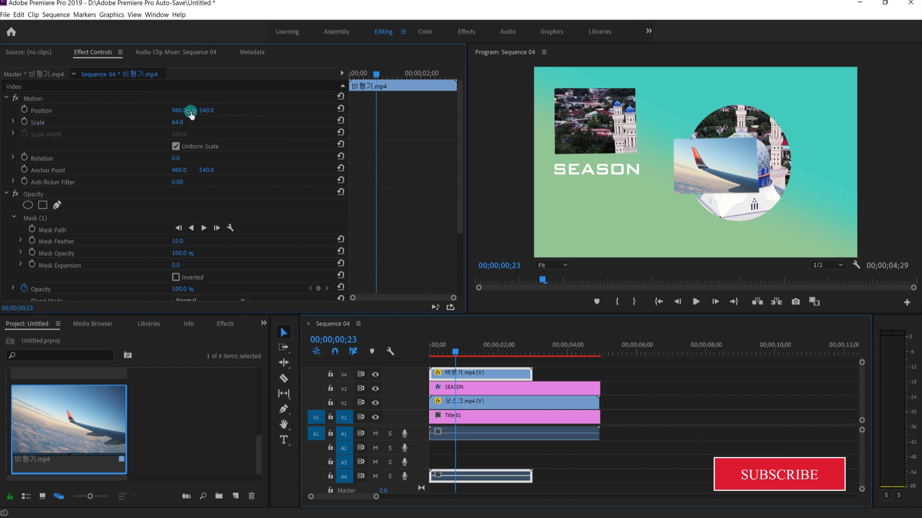
drag(181, 113, 146, 49)
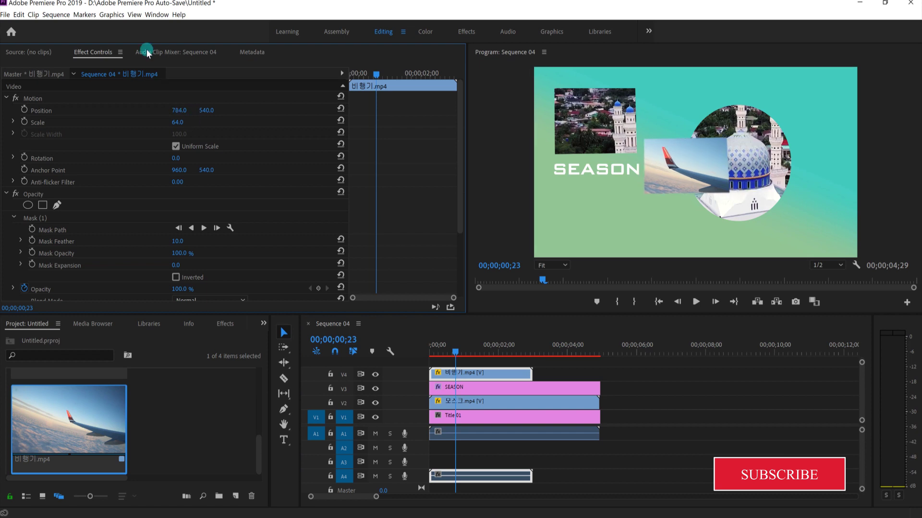
mouse_move(180, 111)
mouse_down()
mouse_move(59, 111)
mouse_move(181, 114)
mouse_move(135, 110)
mouse_up()
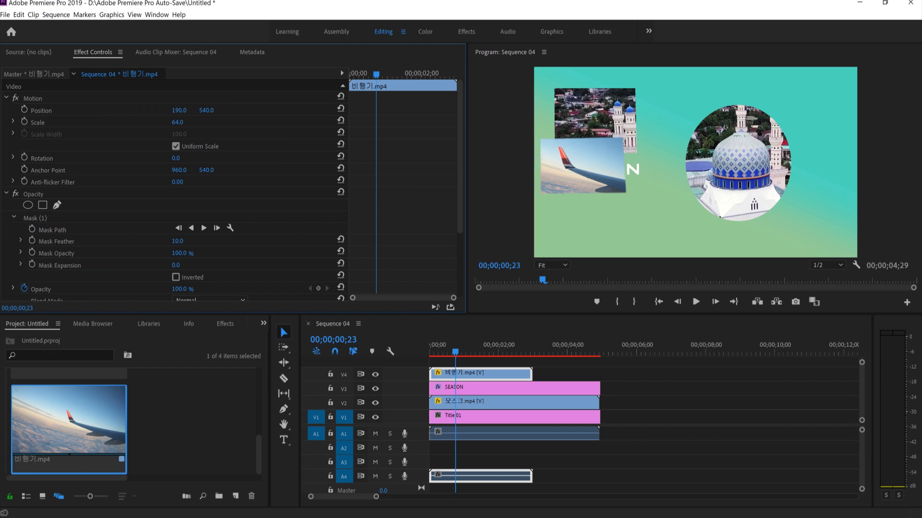
drag(135, 111, 336, 110)
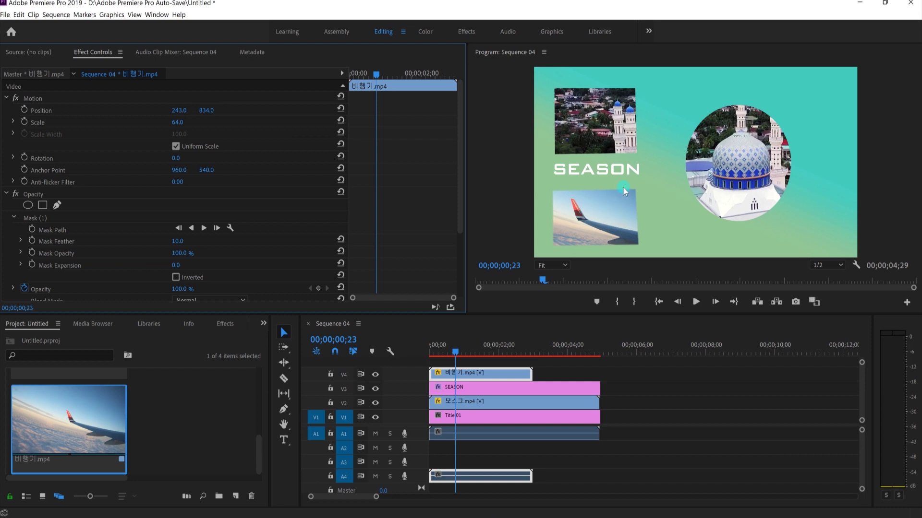
Set the airplane mask's feather to 0, widen its right corner slightly, and deselect the clip
click(462, 376)
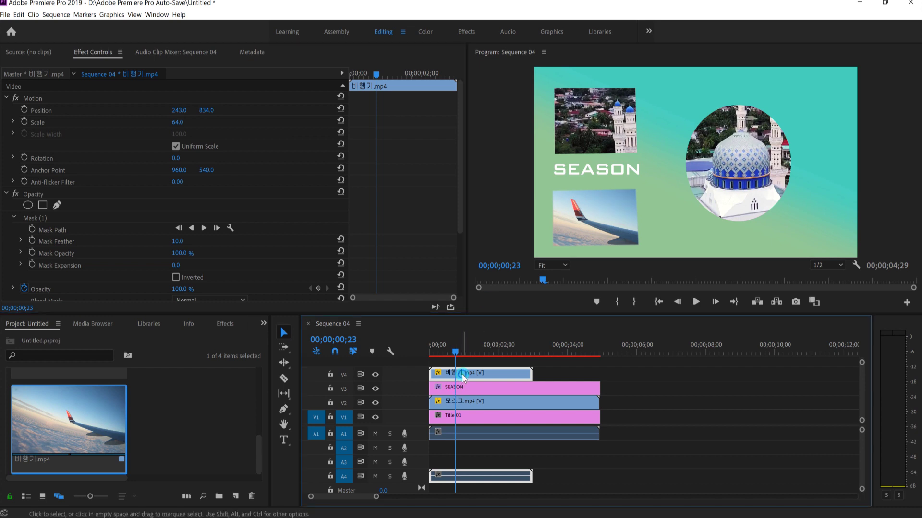
click(30, 218)
click(43, 254)
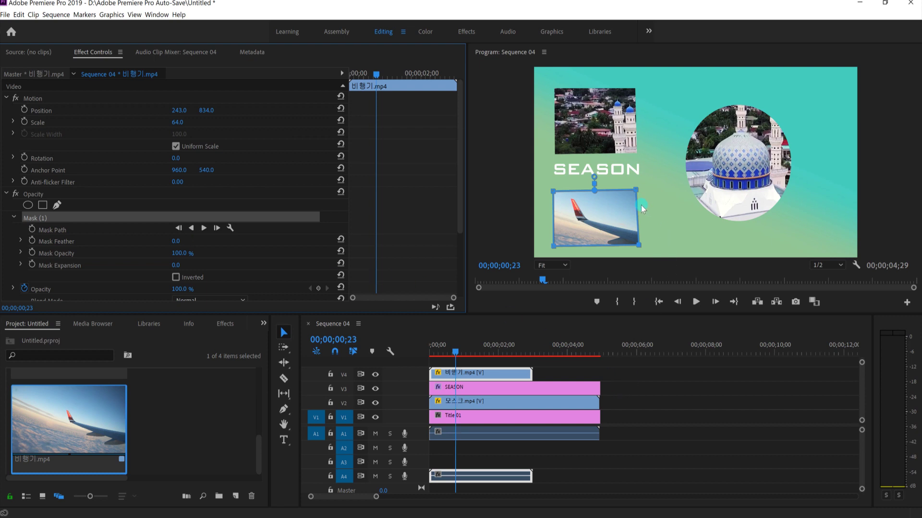
drag(637, 191, 639, 191)
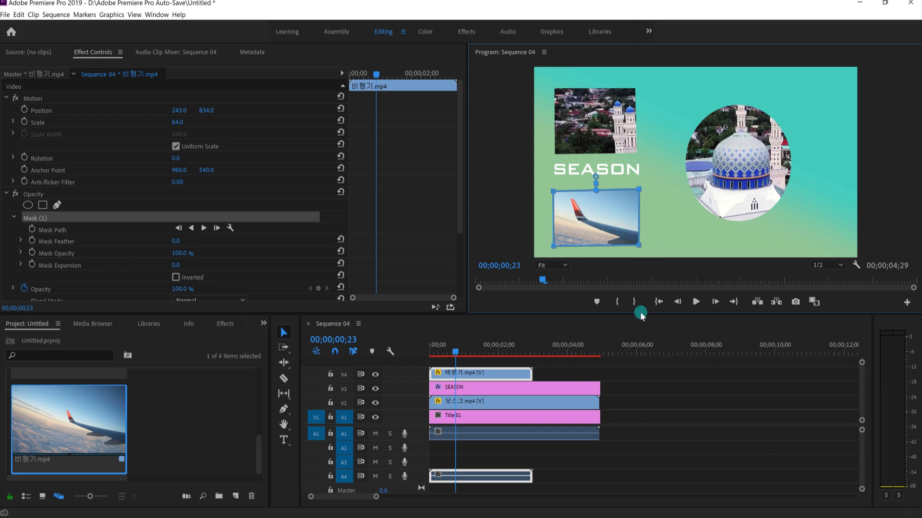
click(630, 410)
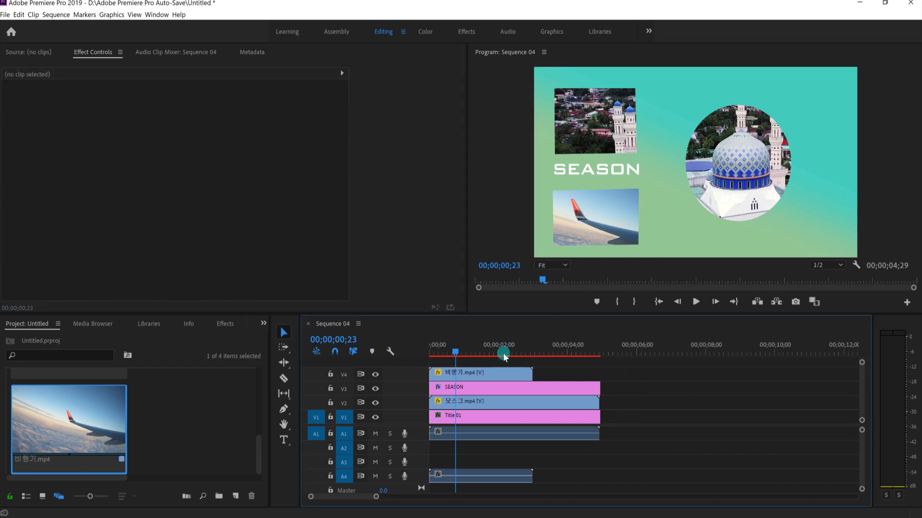
drag(453, 353, 352, 374)
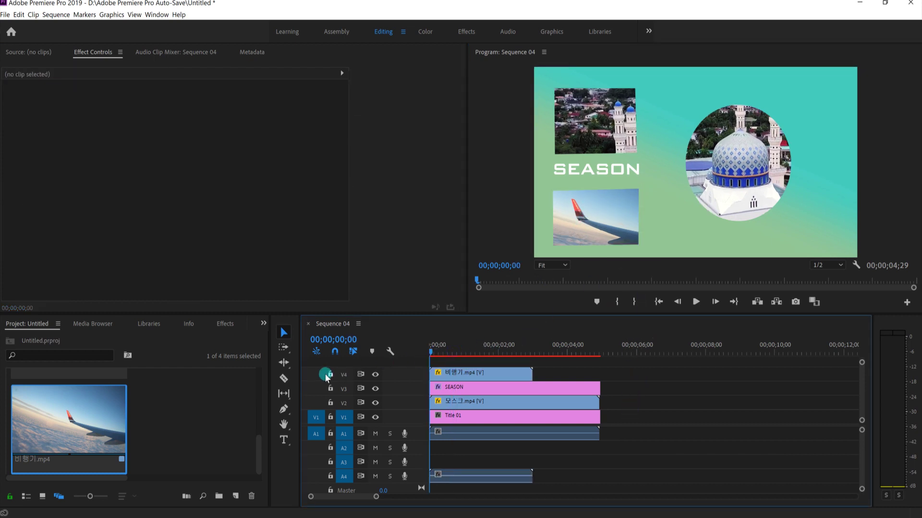
key(space)
click(572, 244)
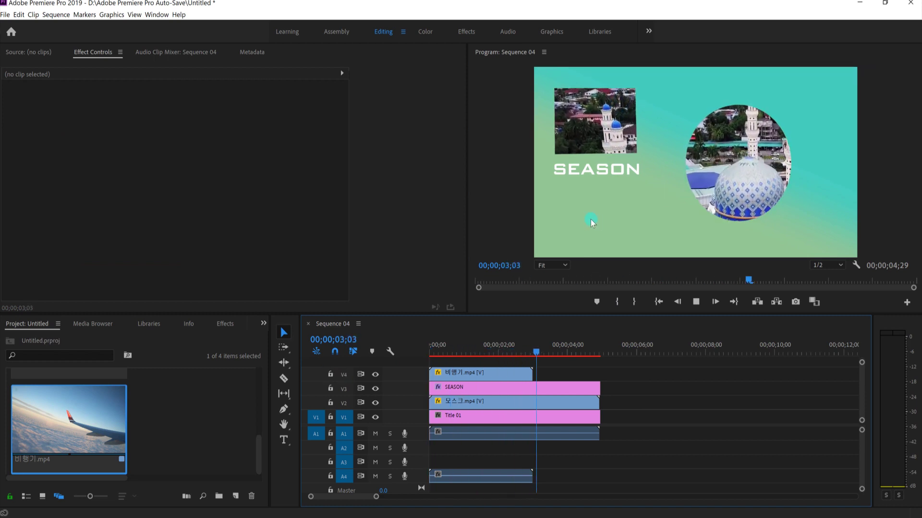
click(698, 302)
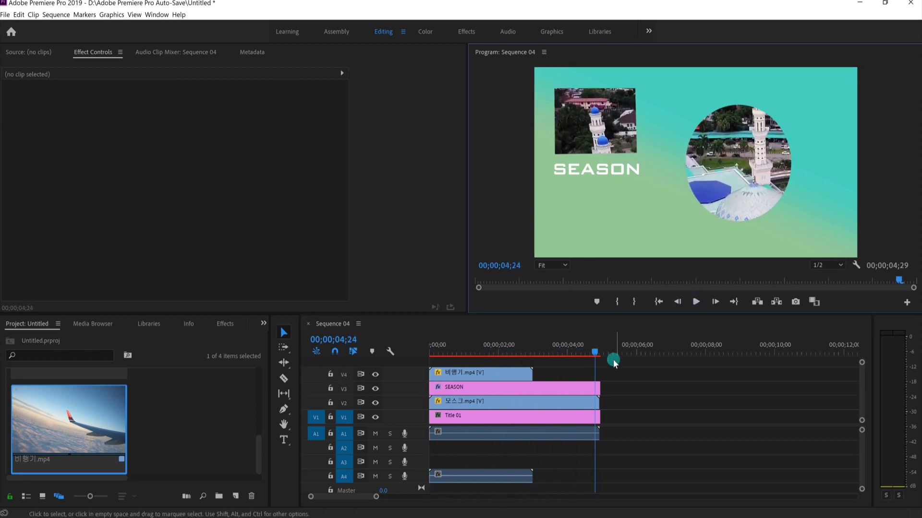
mouse_move(594, 352)
mouse_down()
mouse_move(487, 376)
mouse_move(475, 393)
mouse_up()
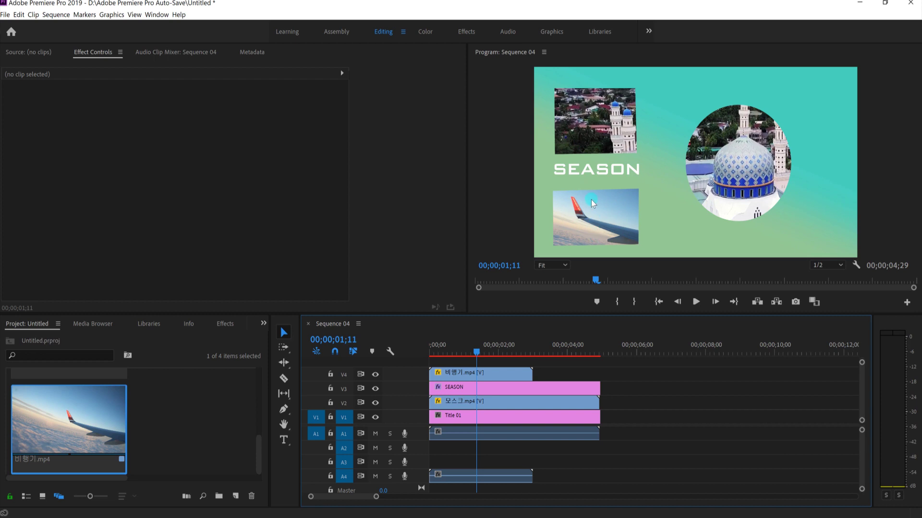
drag(476, 352, 413, 360)
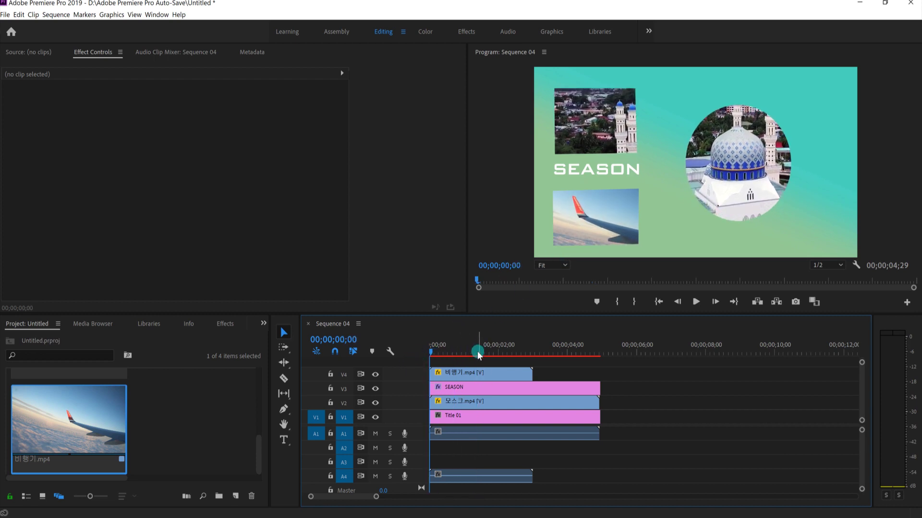
click(479, 388)
click(479, 403)
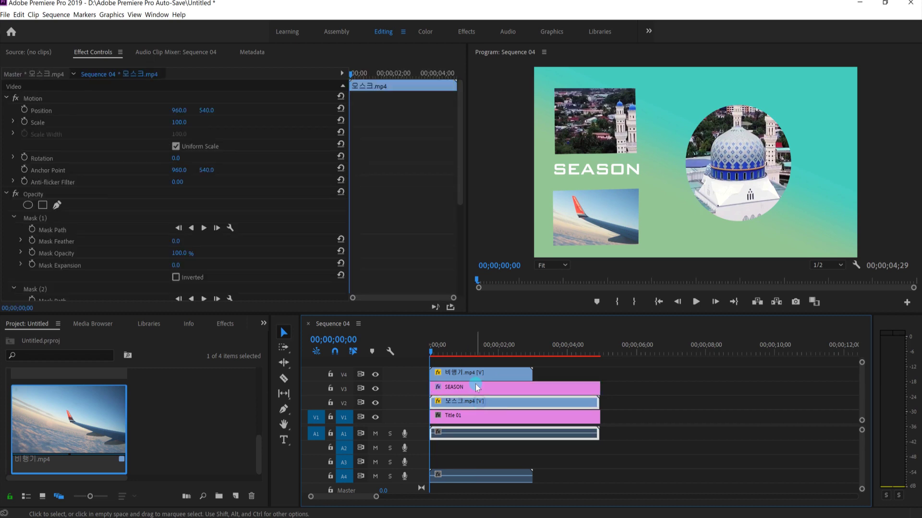